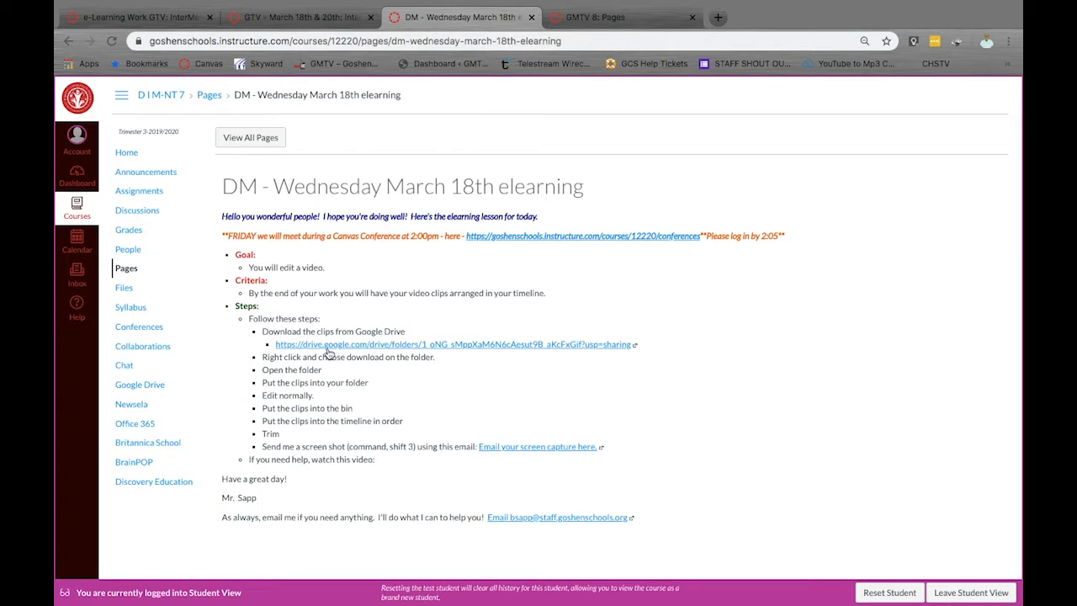
Open the clips folder link from the lesson page and download all nine clips from the Google Drive folder
click(328, 351)
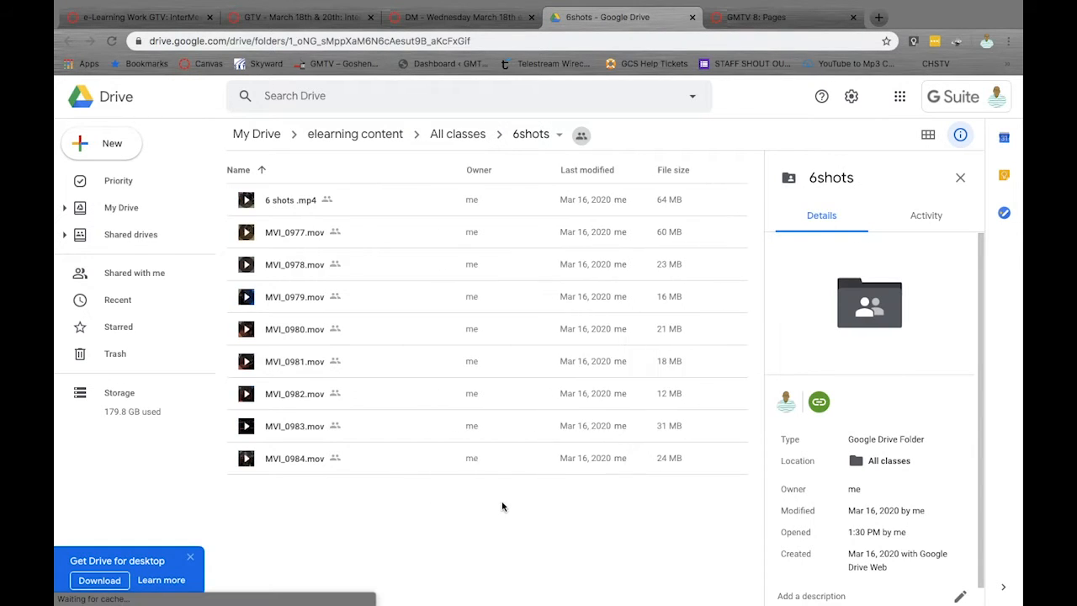
drag(502, 513, 307, 198)
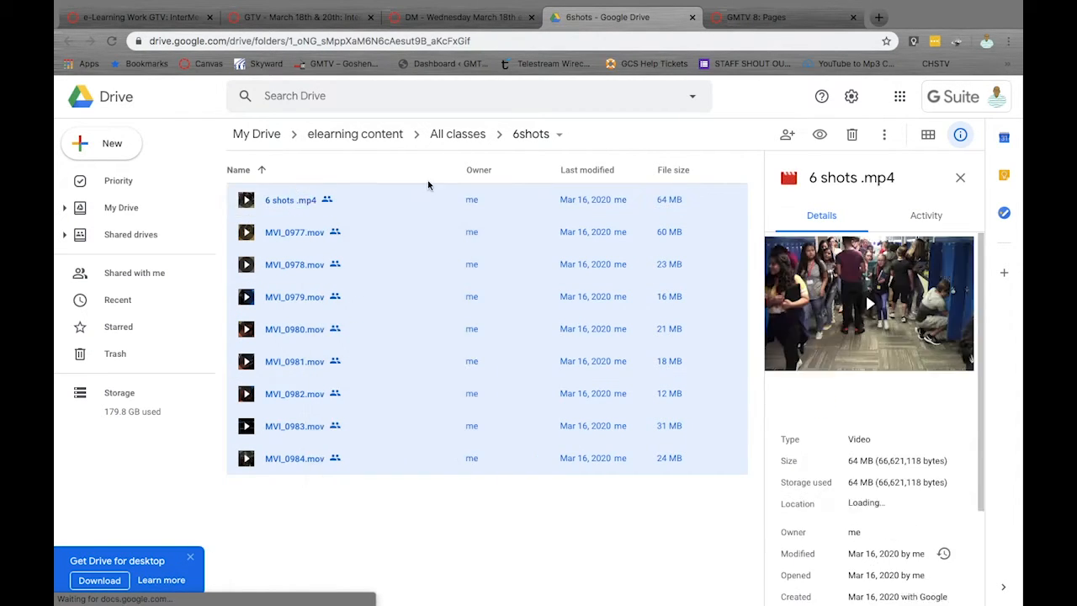
click(884, 136)
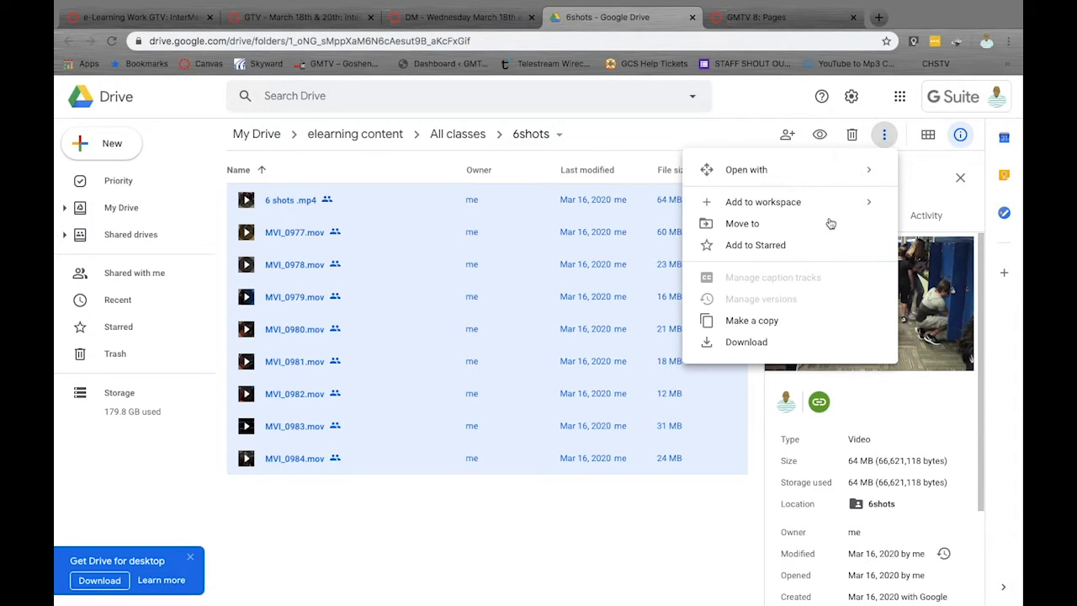
click(764, 343)
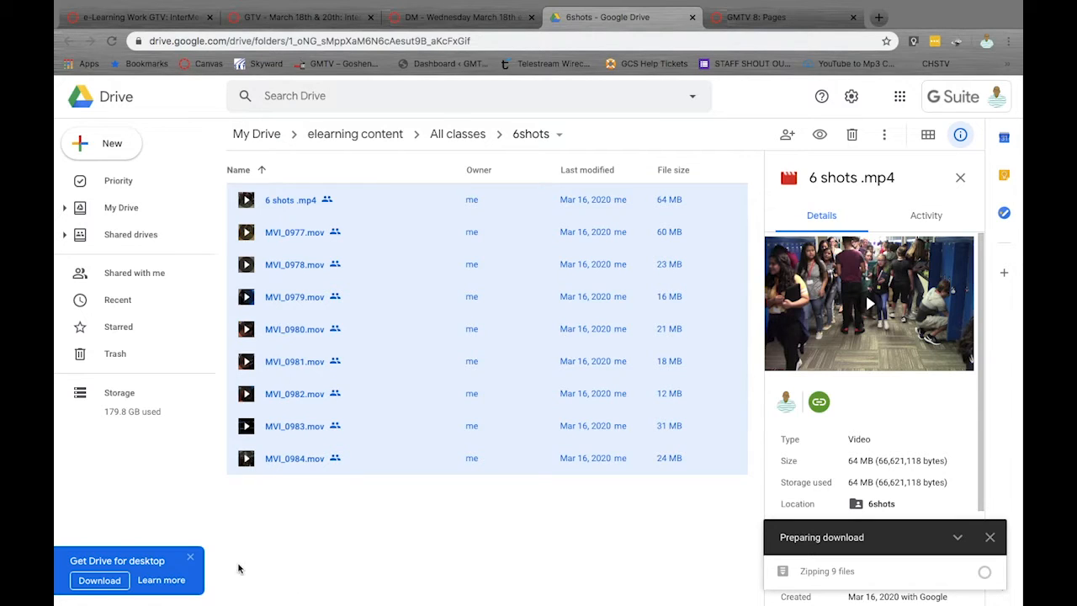
click(190, 557)
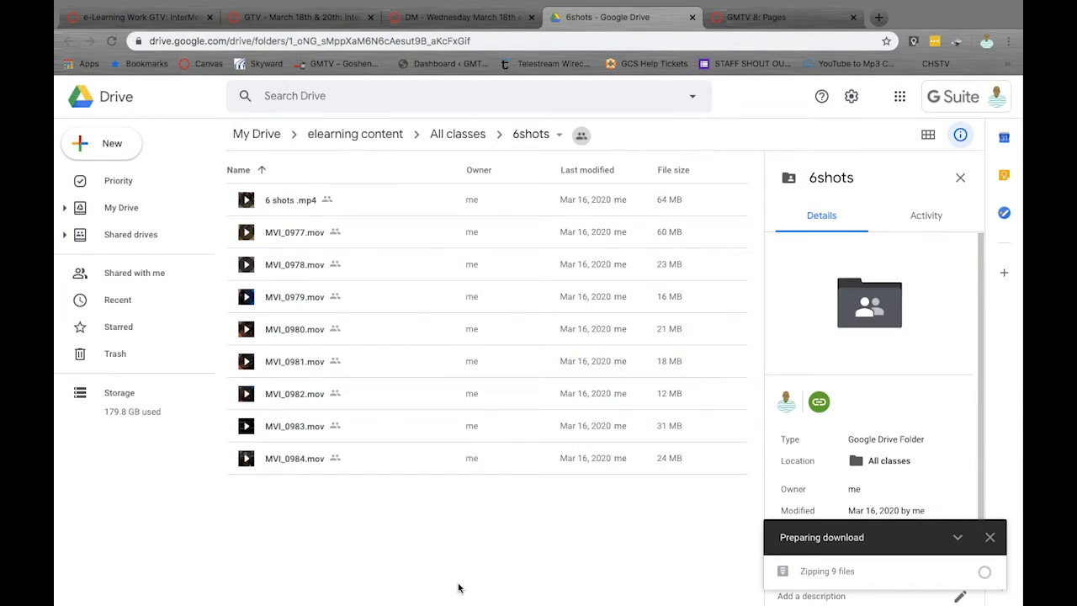
Save the zip archive into the Desktop's Edit videos folder, then open the extracted drive-download folder
key(ctrl+a)
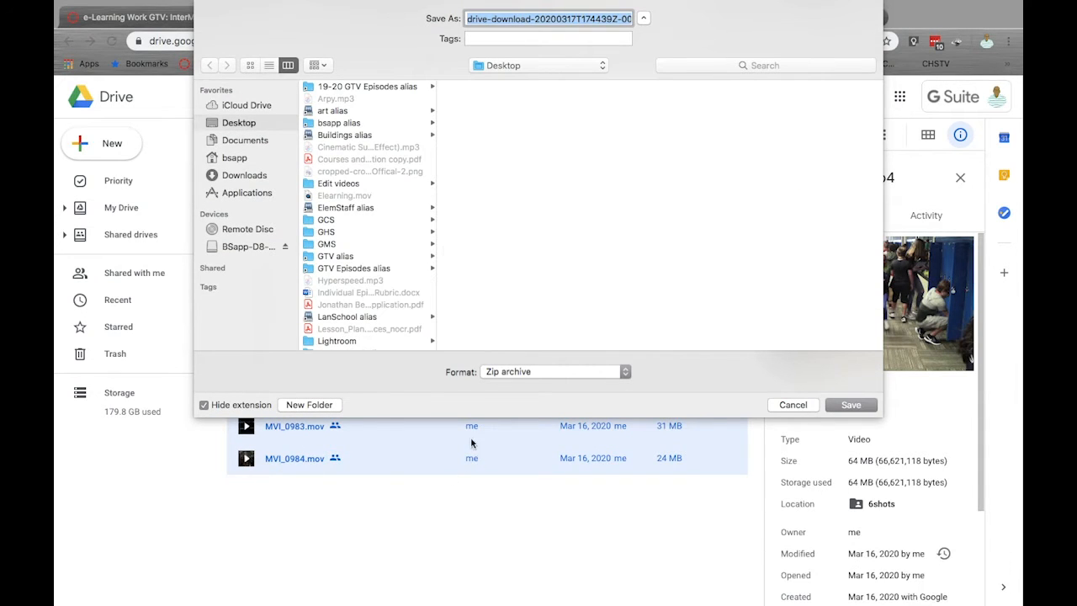
click(346, 185)
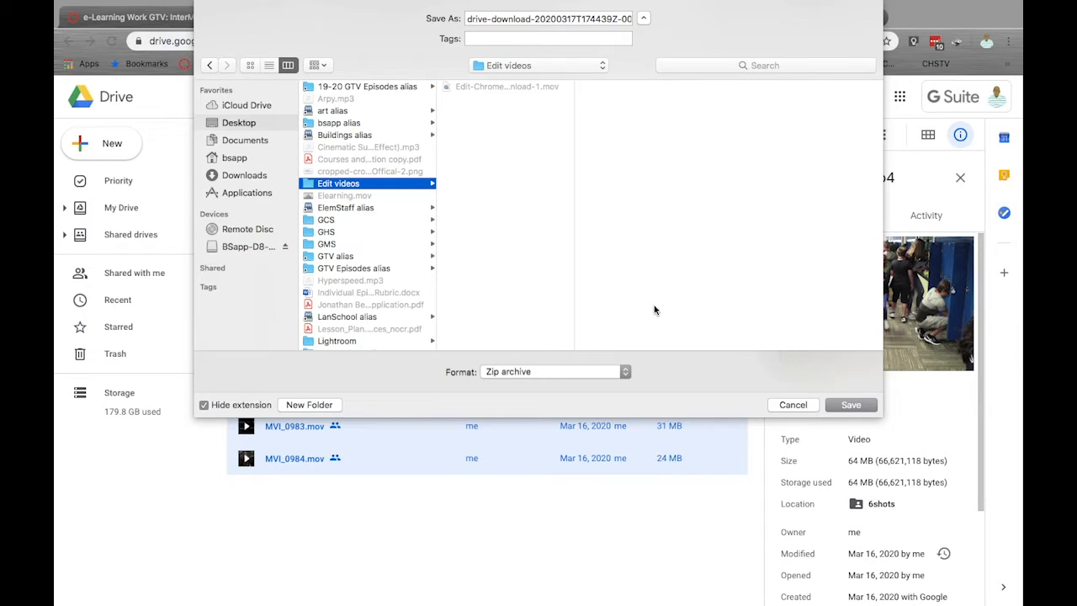
click(850, 405)
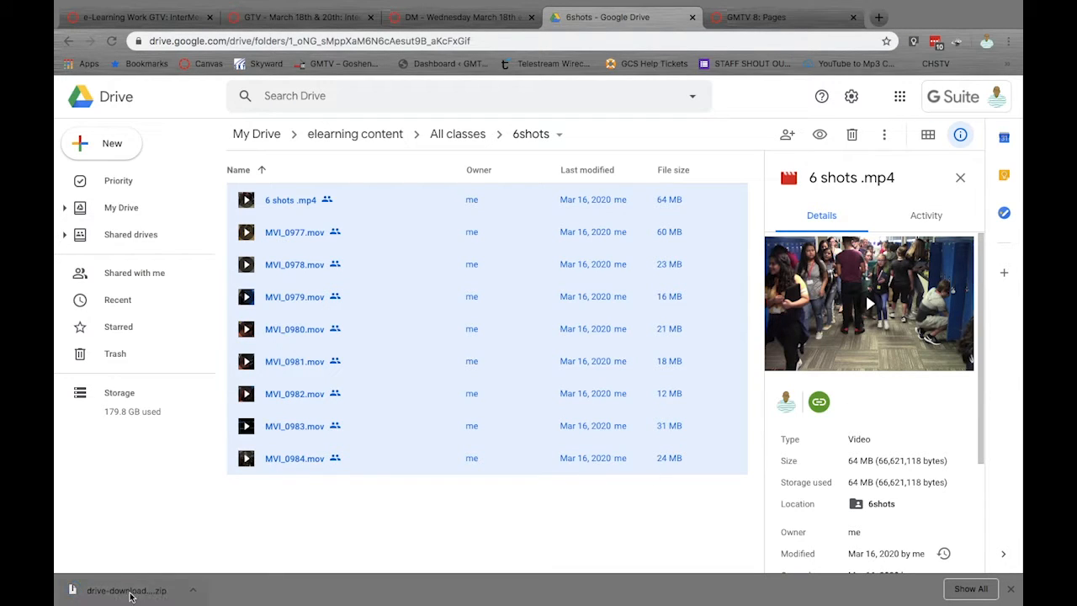
click(126, 591)
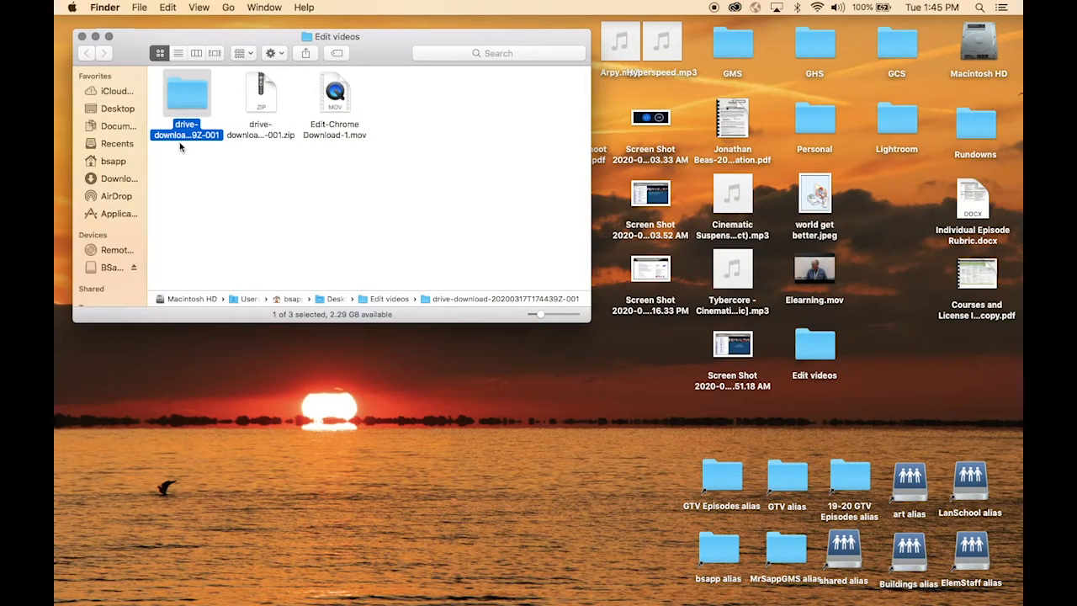
double_click(198, 105)
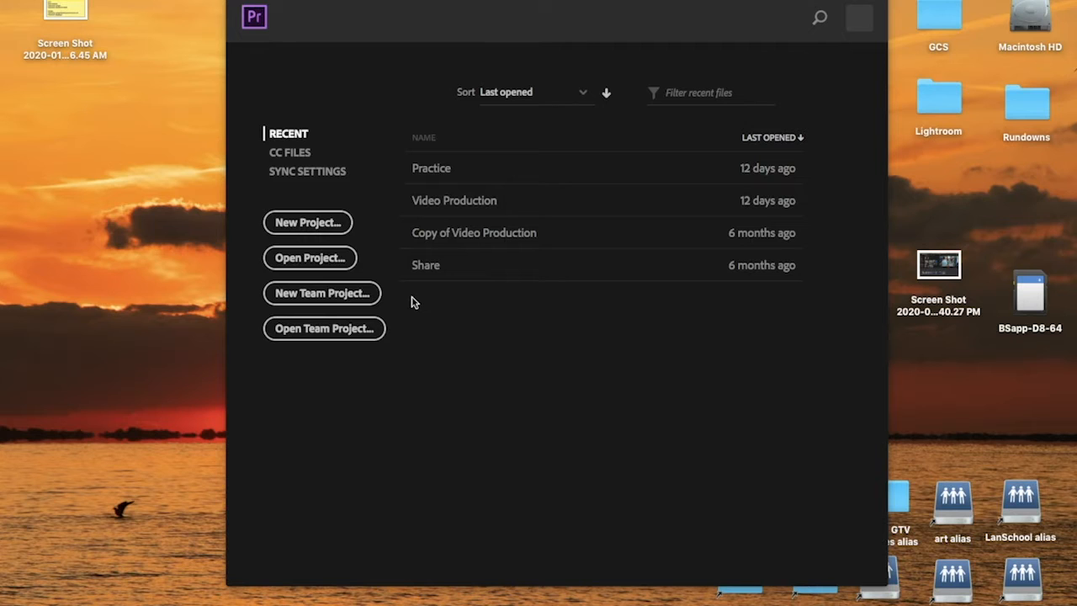
Create a new project named 6 shots practice located in the Desktop's Edit videos folder
click(330, 223)
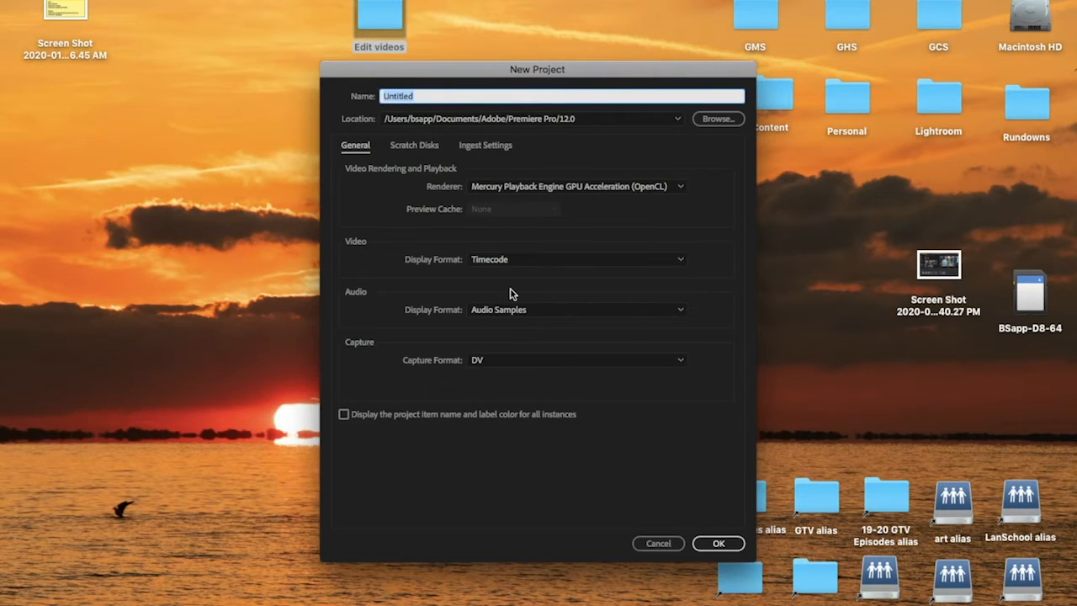
text(6 shots practice)
click(721, 119)
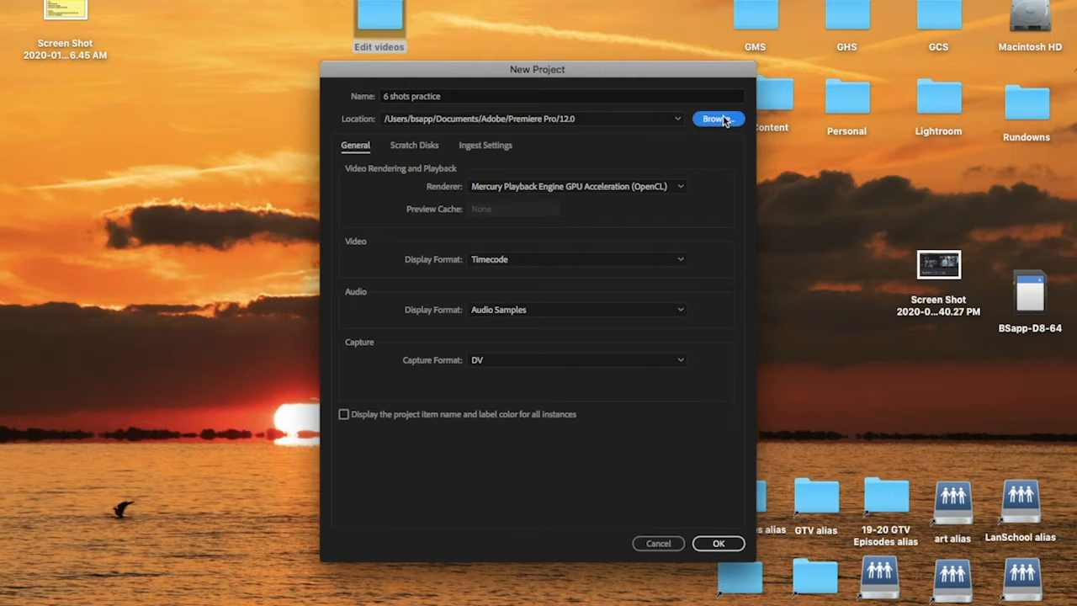
scroll(510, 195, left, 4)
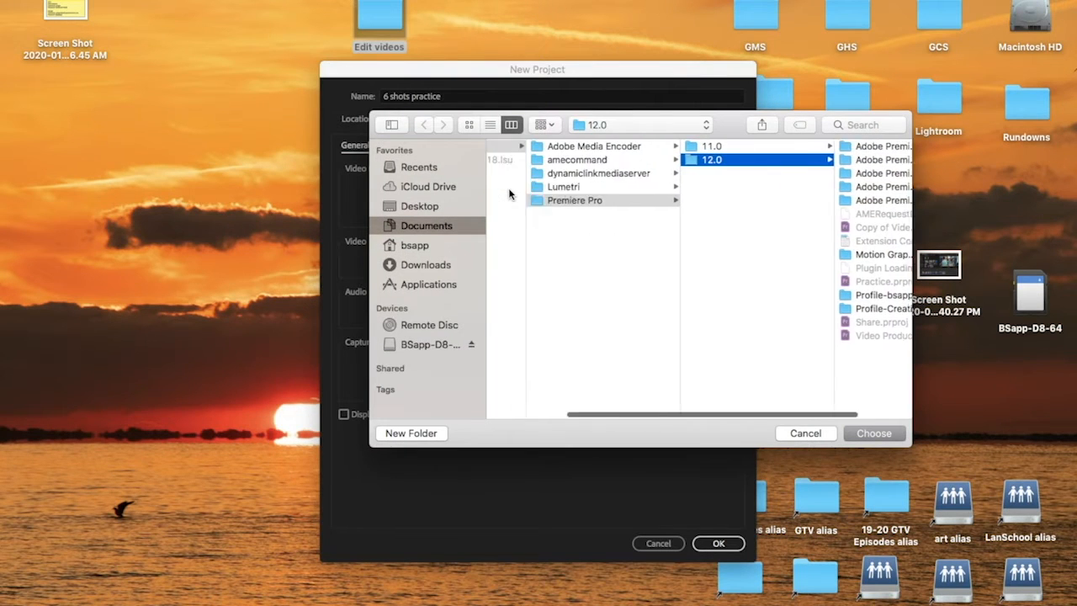
click(429, 206)
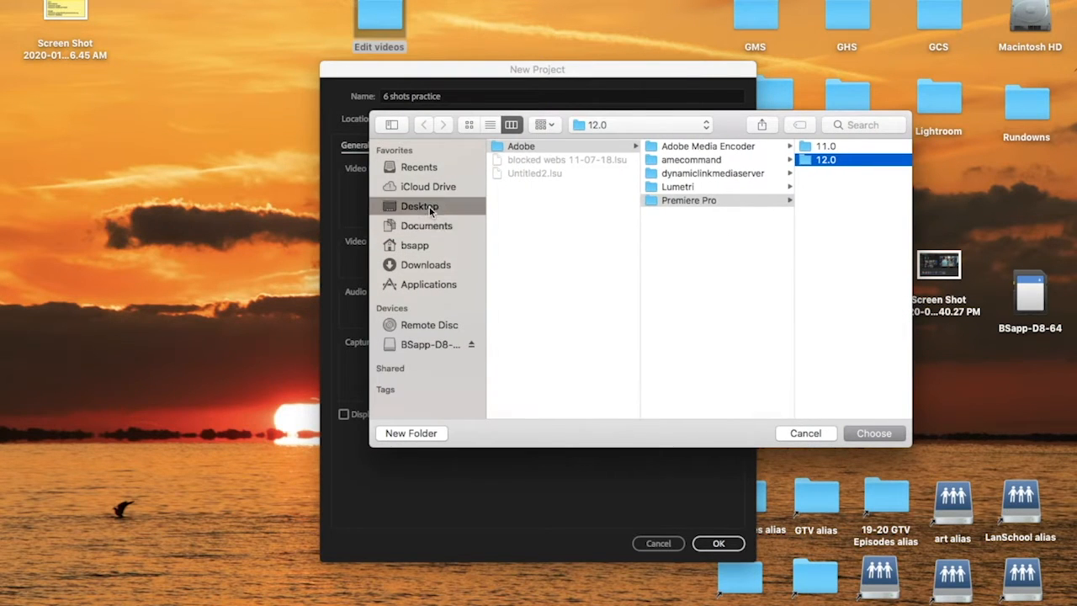
click(528, 215)
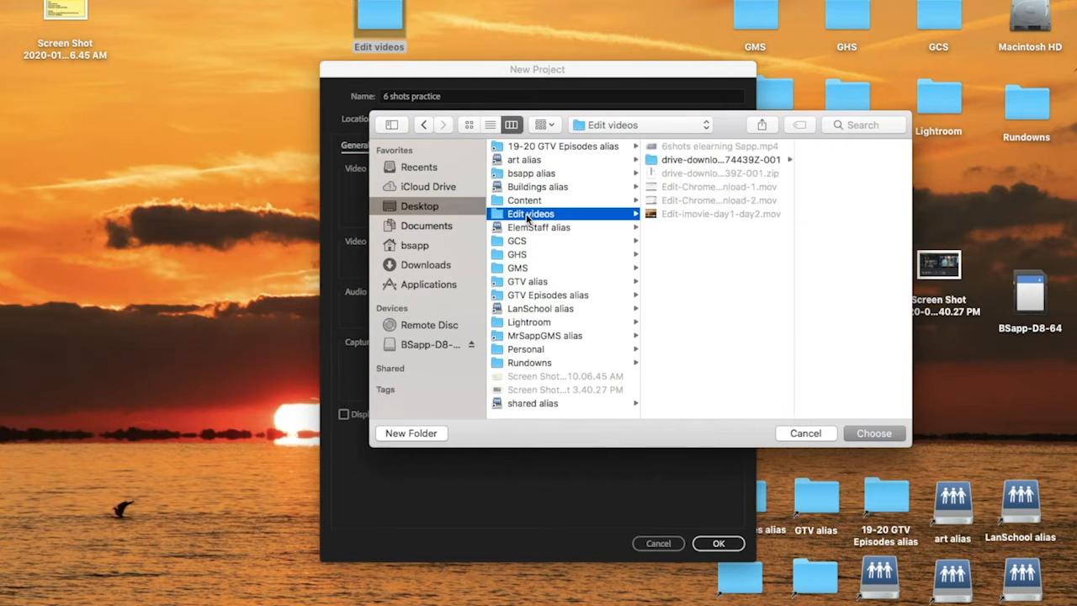
click(875, 433)
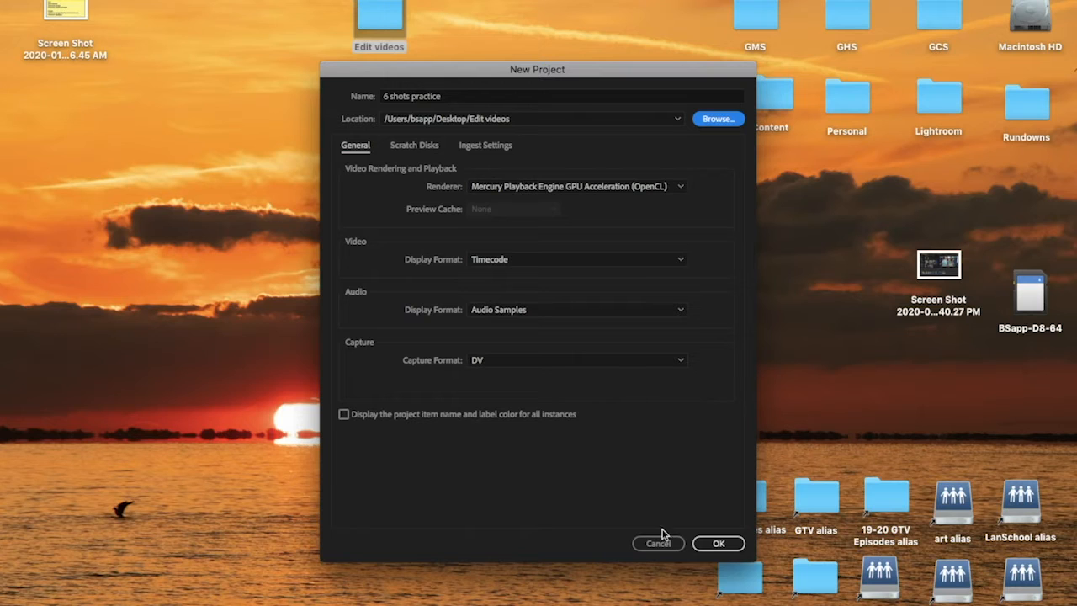
click(723, 544)
click(717, 543)
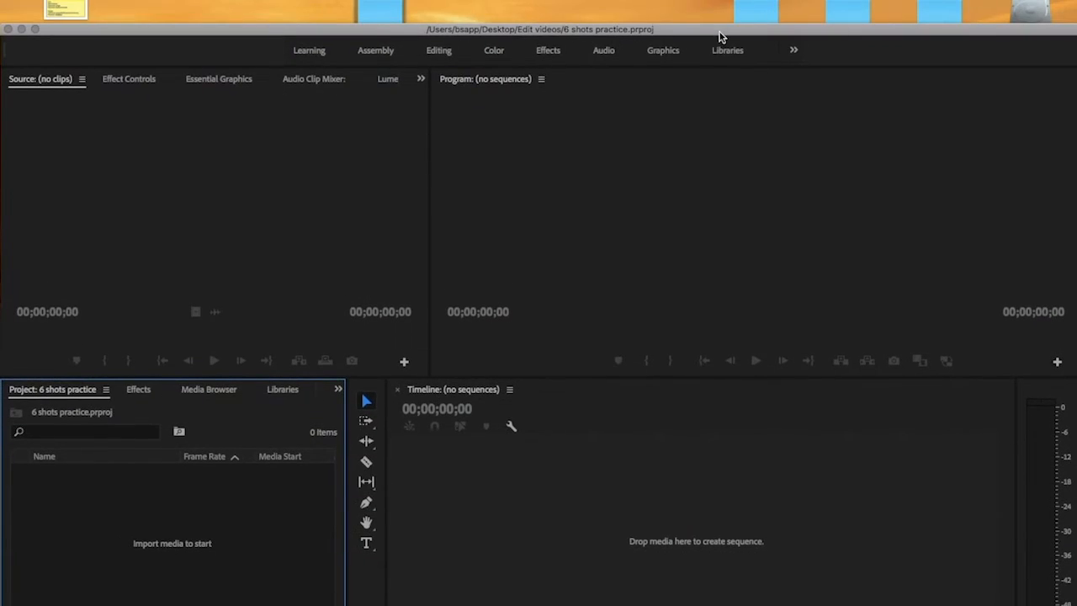
Import all nine clips from the extracted drive-download folder into the project
click(386, 14)
double_click(385, 14)
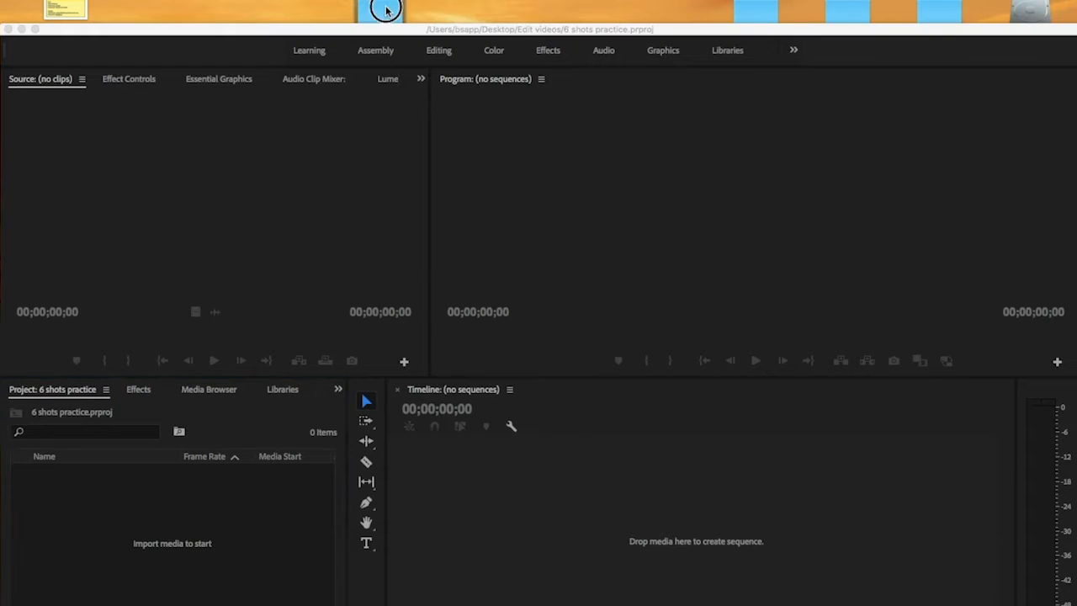
double_click(555, 54)
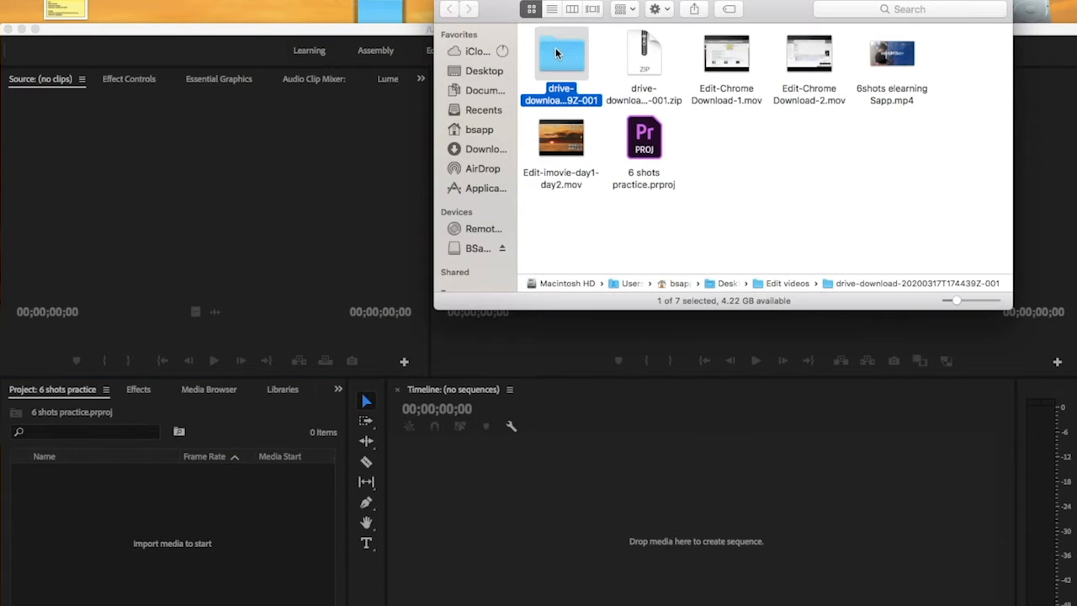
drag(960, 61, 99, 528)
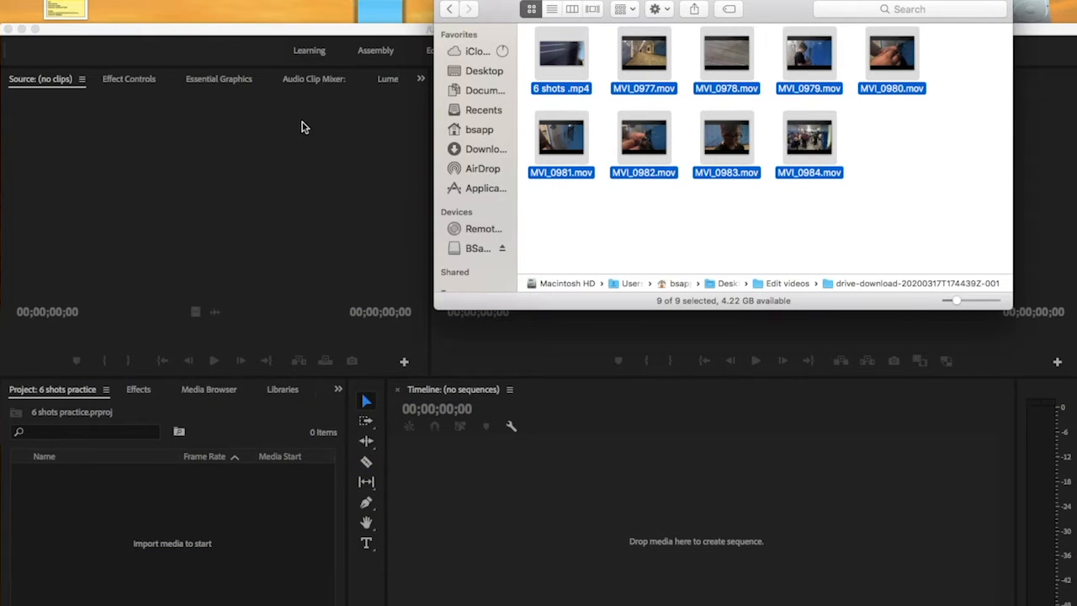
click(318, 32)
drag(315, 31, 314, 0)
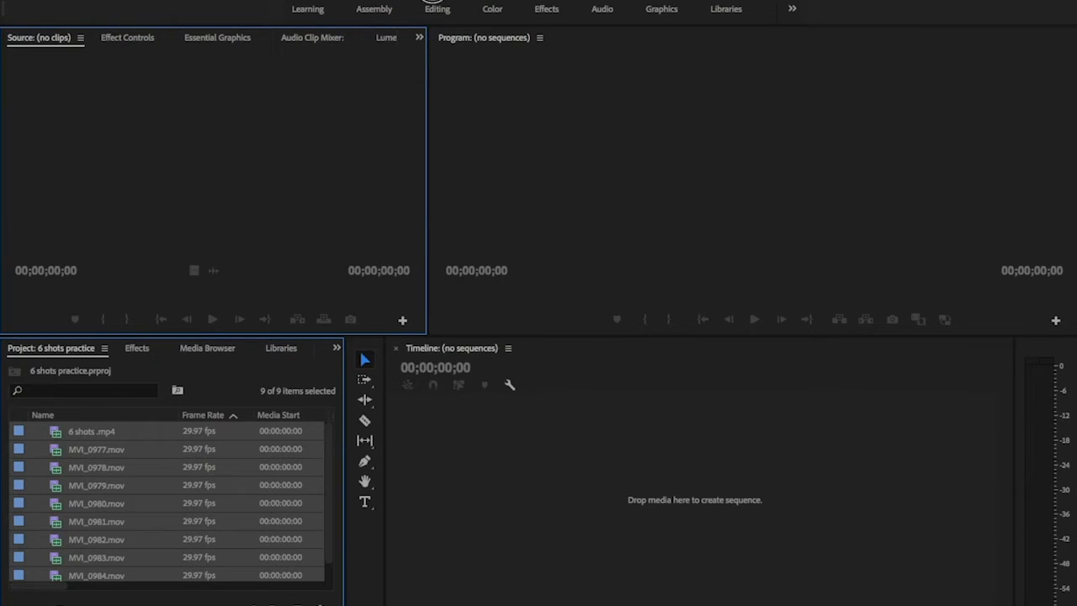
Switch to the Editing workspace and drag MVI_0977.mov into the timeline to create a sequence
click(436, 10)
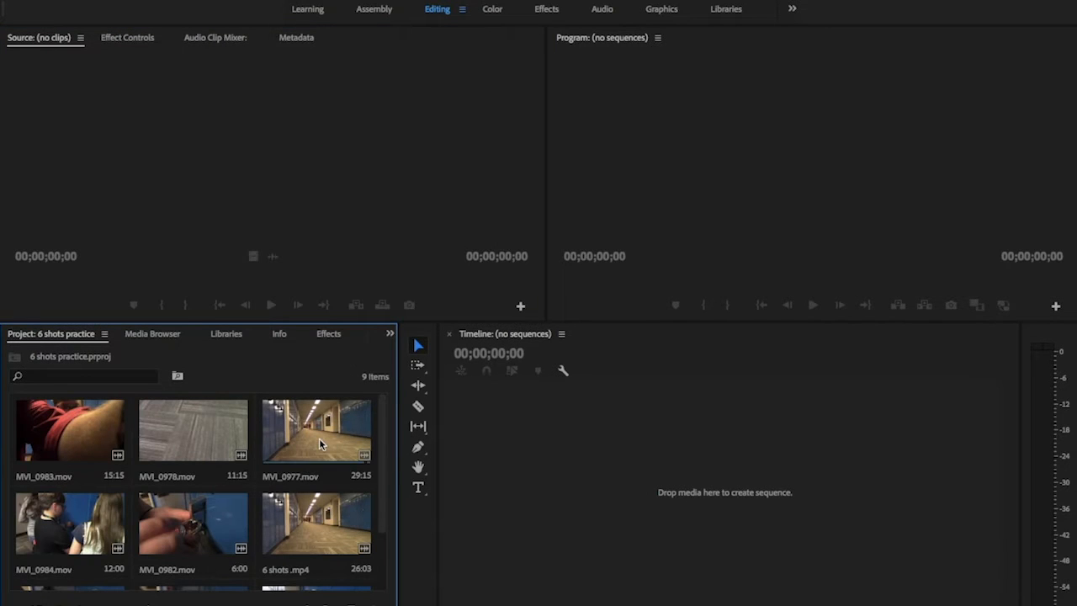
click(320, 442)
drag(319, 442, 510, 493)
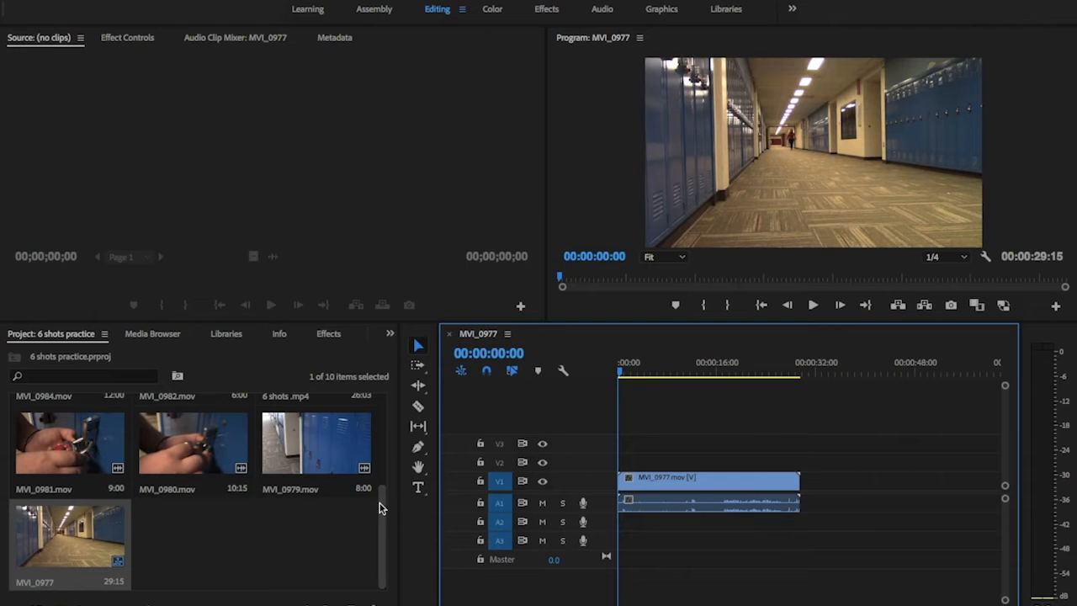
Append MVI_0978 and the following clips to the timeline in order after MVI_0977
drag(380, 503, 387, 461)
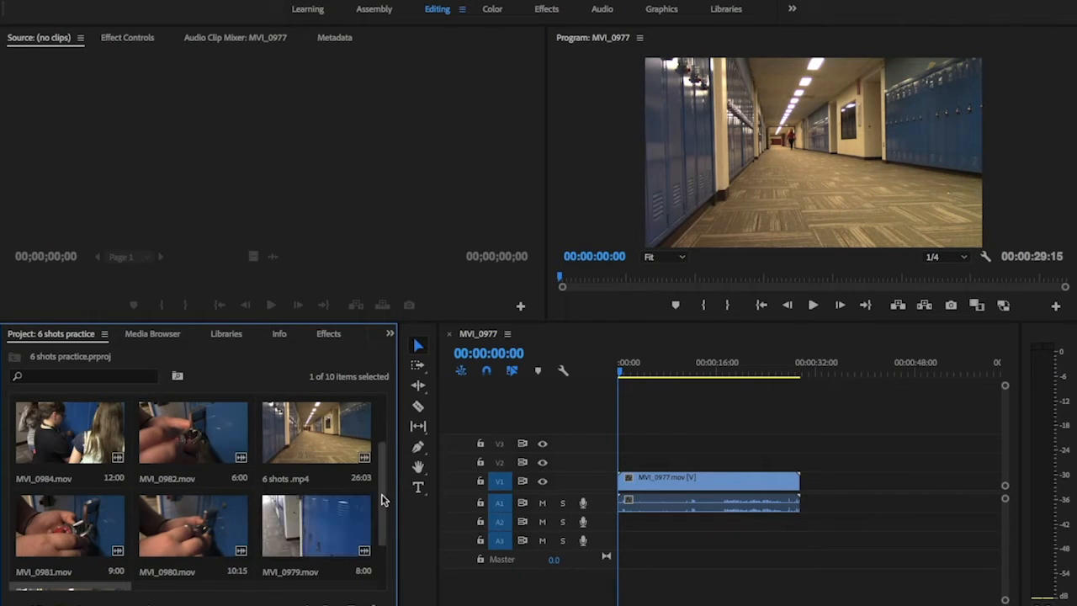
drag(381, 500, 377, 431)
drag(168, 419, 808, 497)
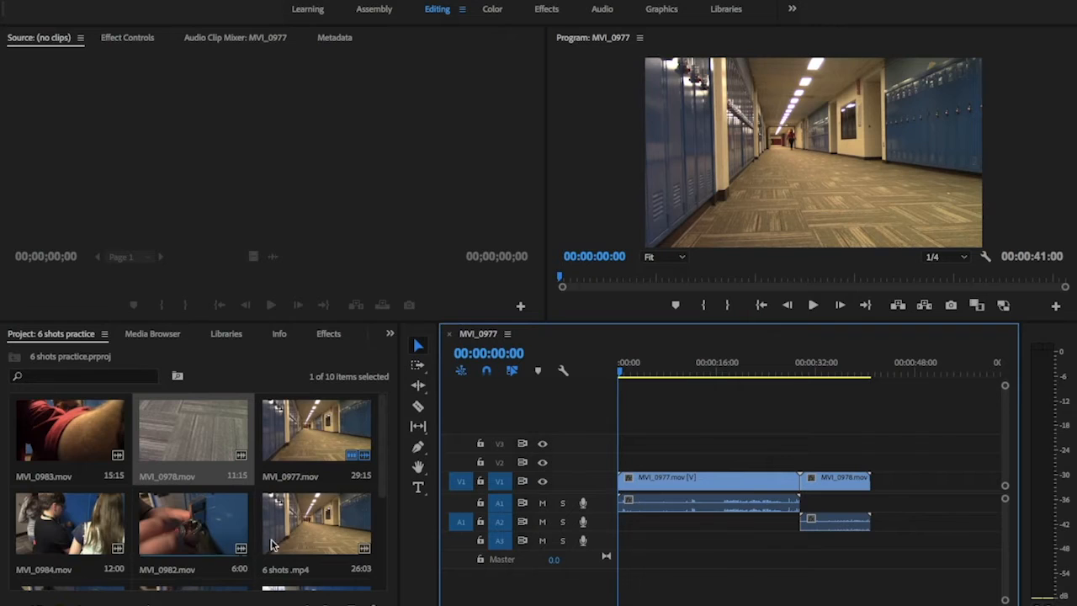
scroll(294, 463, down, 4)
drag(293, 459, 917, 515)
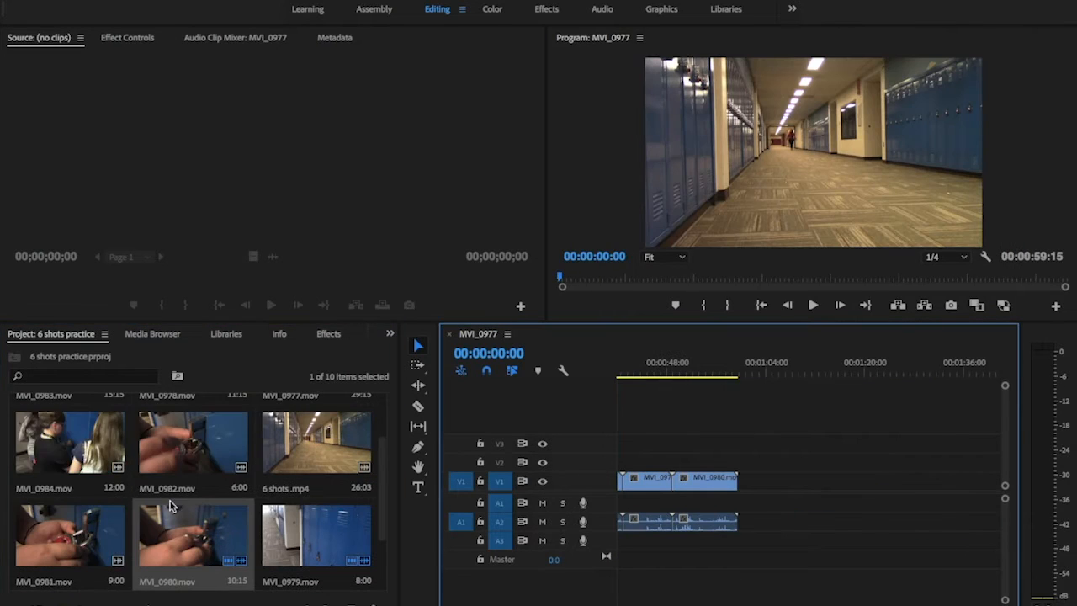
drag(194, 442, 807, 505)
scroll(210, 556, up, 2)
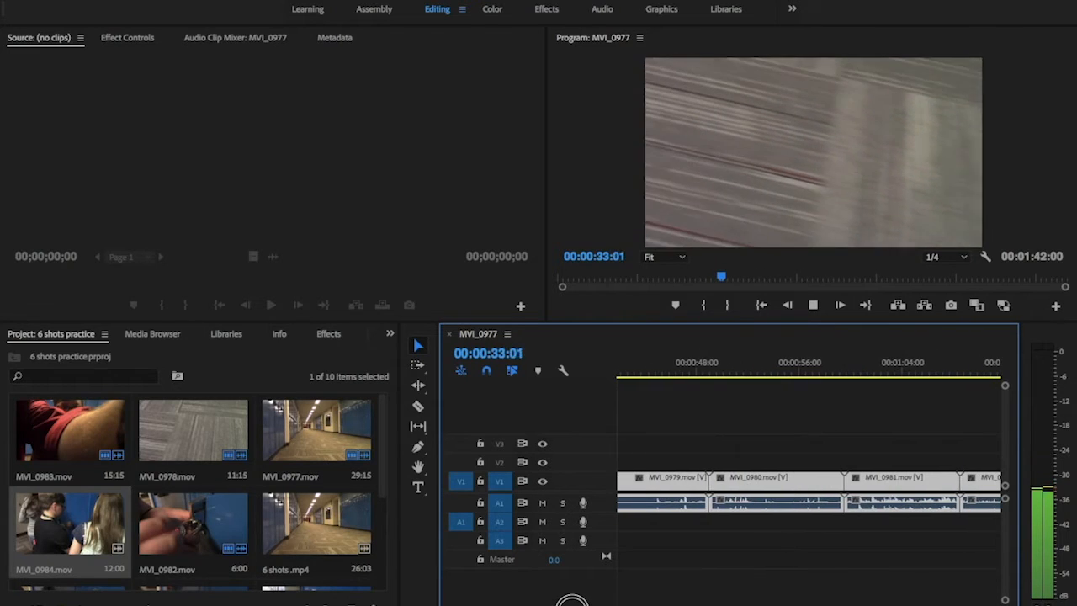
Play back the arranged sequence in the timeline
drag(569, 605, 561, 604)
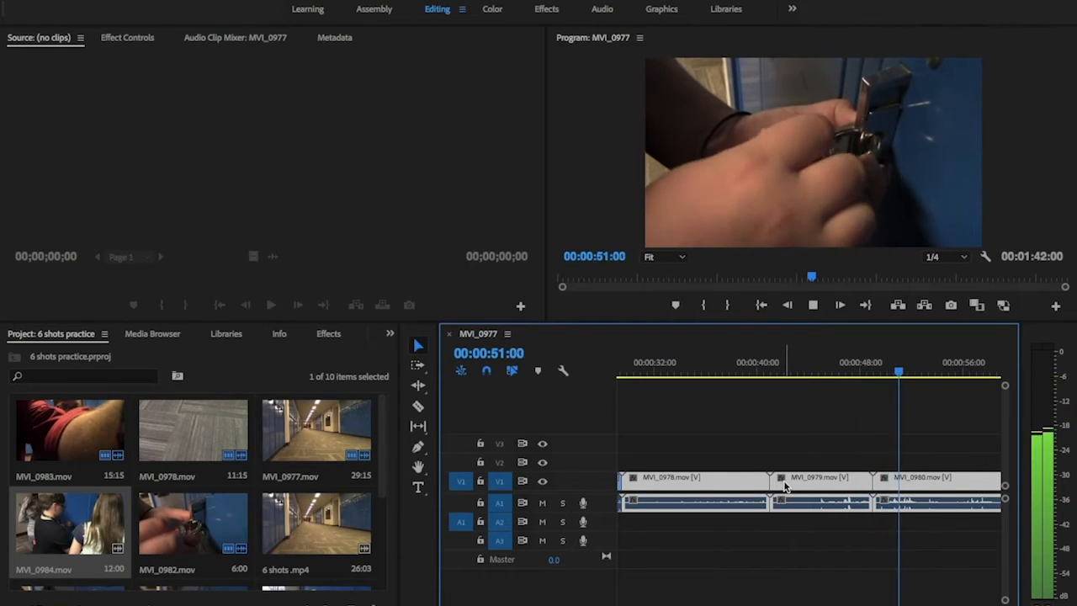
key(space)
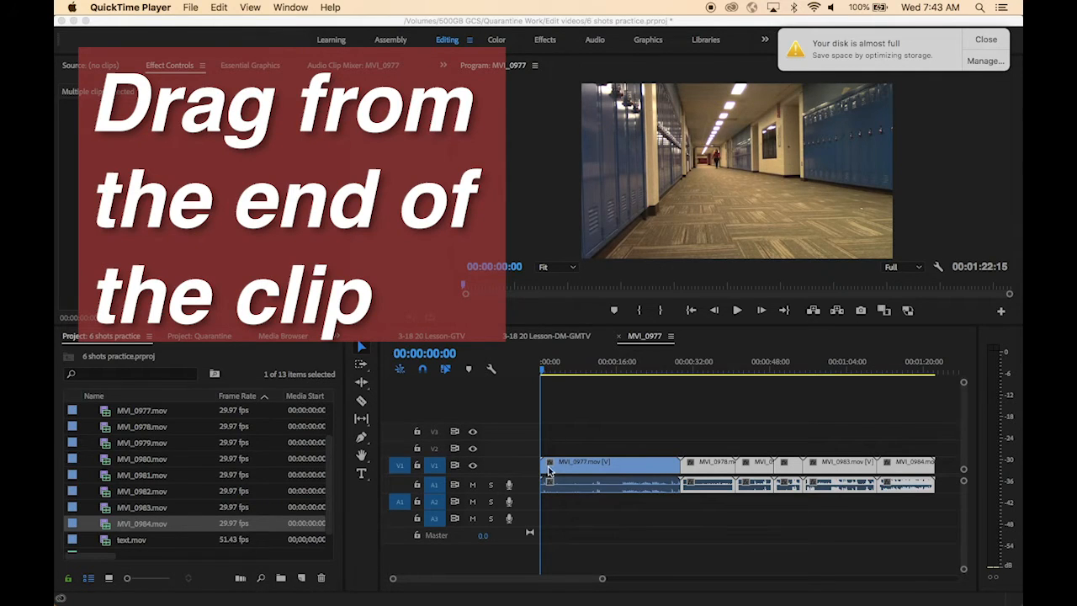
Trim the start of MVI_0977 by dragging its edge, then delete the empty gap at the sequence start
click(557, 425)
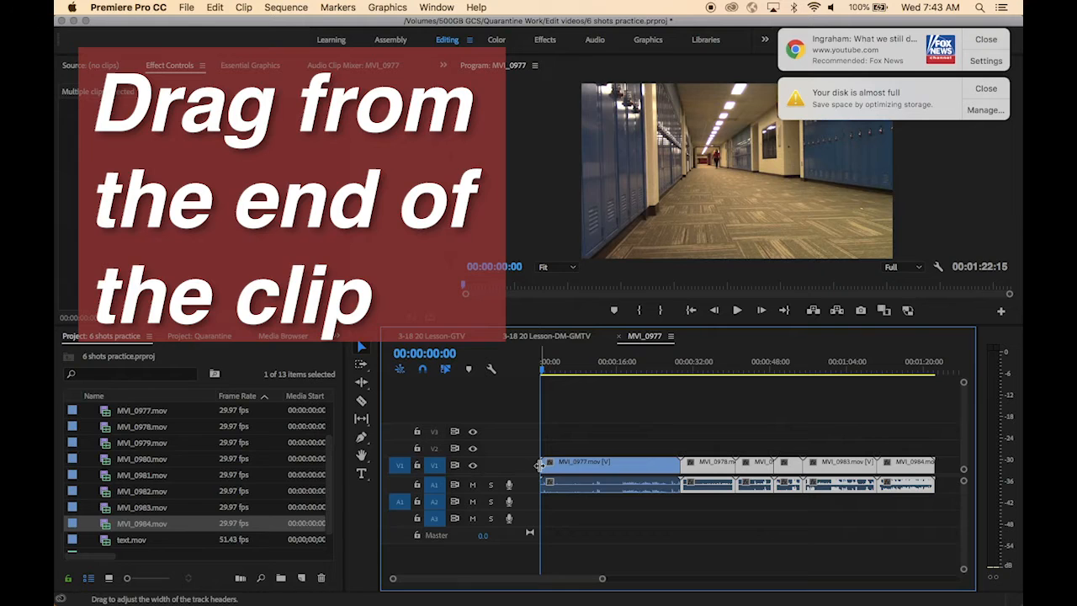
click(985, 39)
click(985, 40)
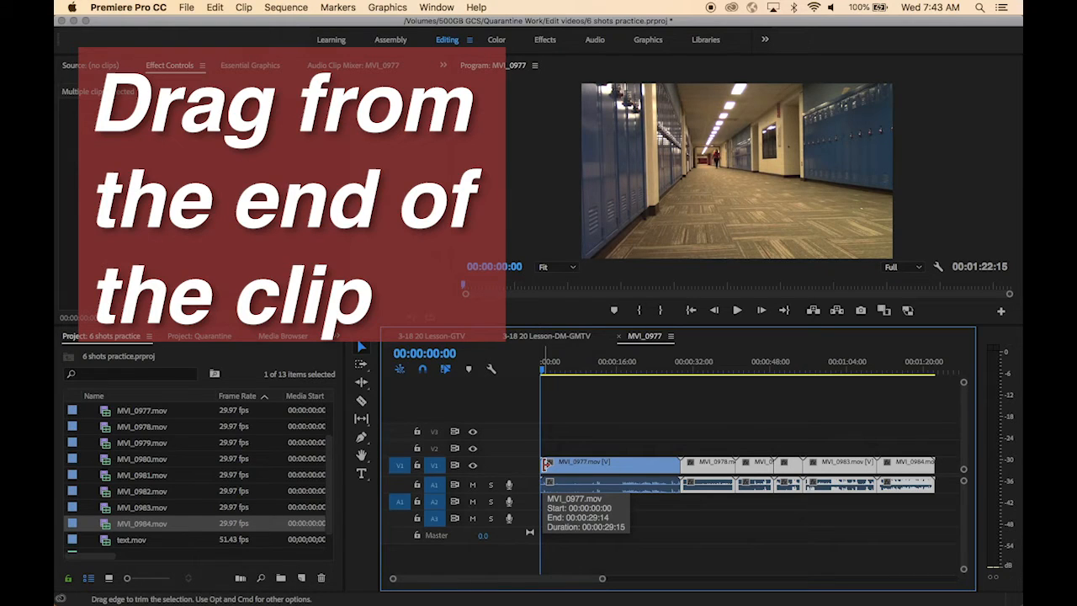
mouse_move(547, 464)
mouse_down()
mouse_move(570, 468)
mouse_move(552, 469)
mouse_up()
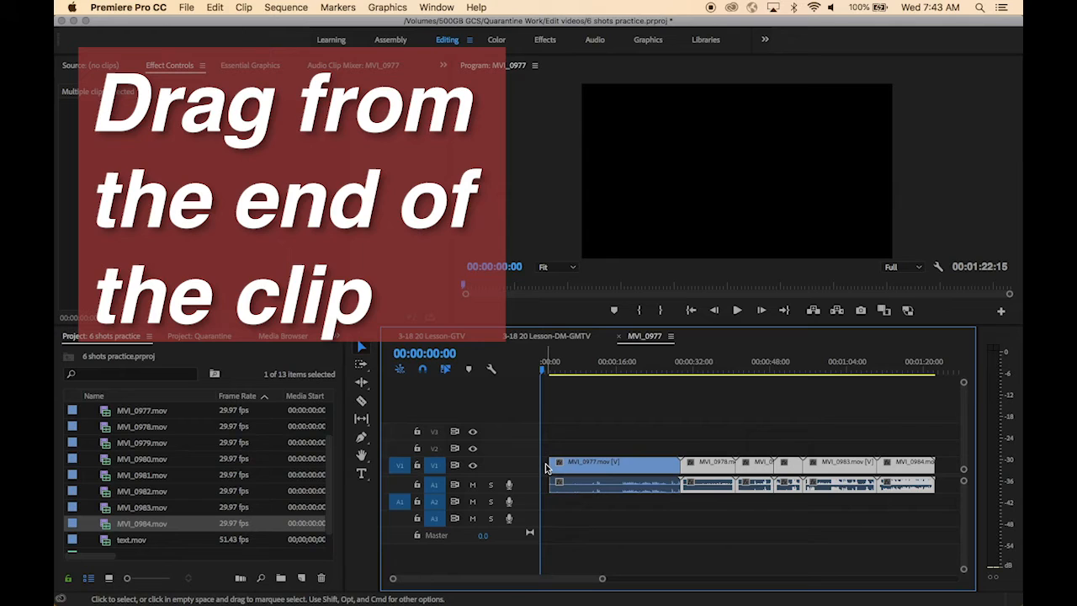
click(545, 464)
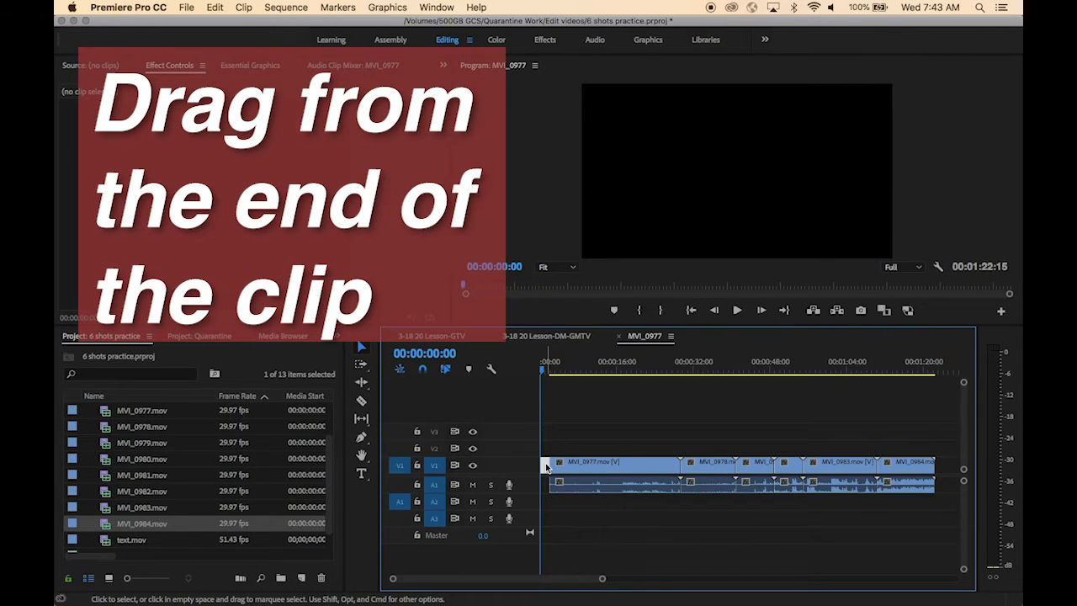
key(Delete)
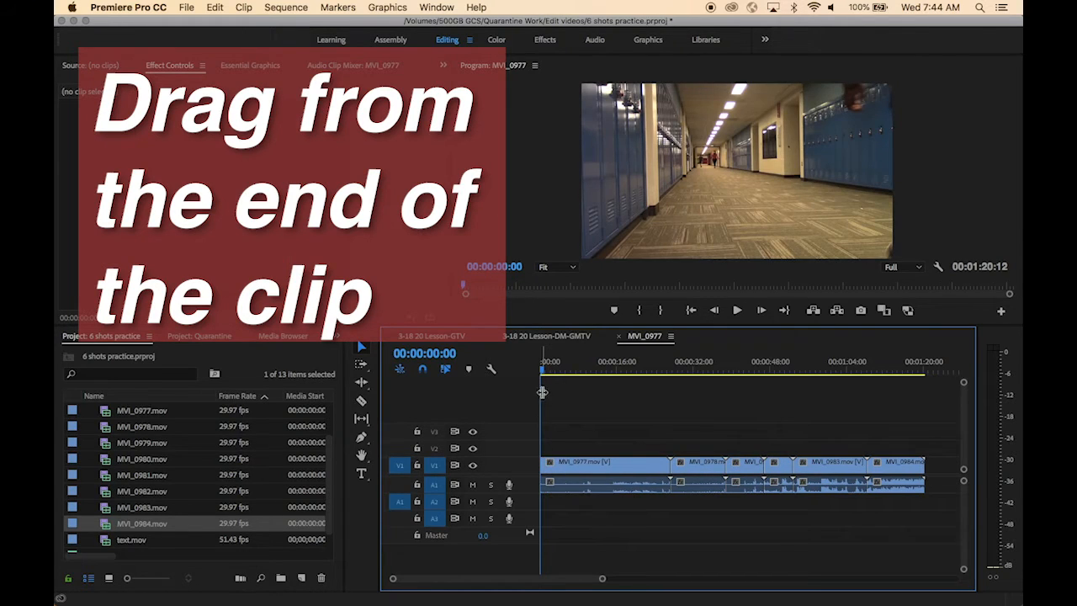
Scrub the playhead to about 00:00:08:00 to review the opening shot
drag(543, 374, 587, 377)
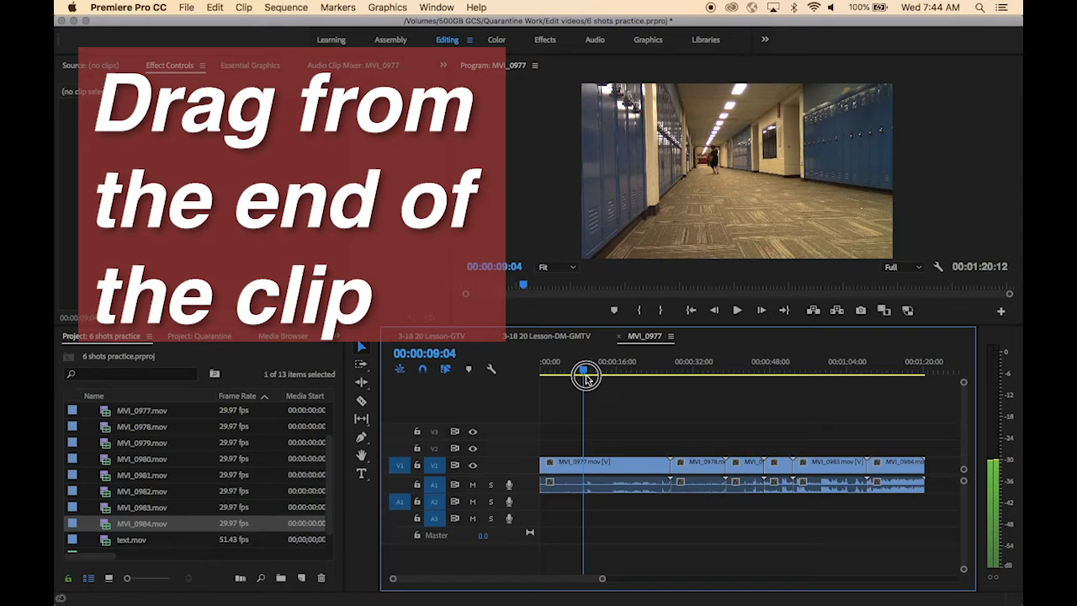
drag(587, 377, 581, 381)
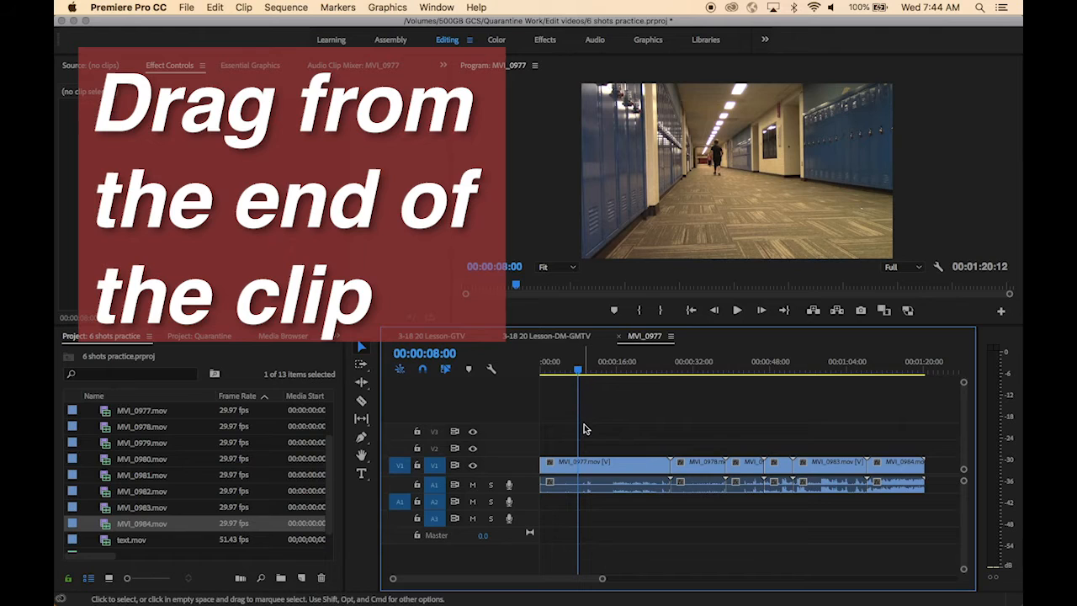
Trim the end of MVI_0977 back to the playhead at 00:00:08:00 and delete the resulting gap
click(577, 471)
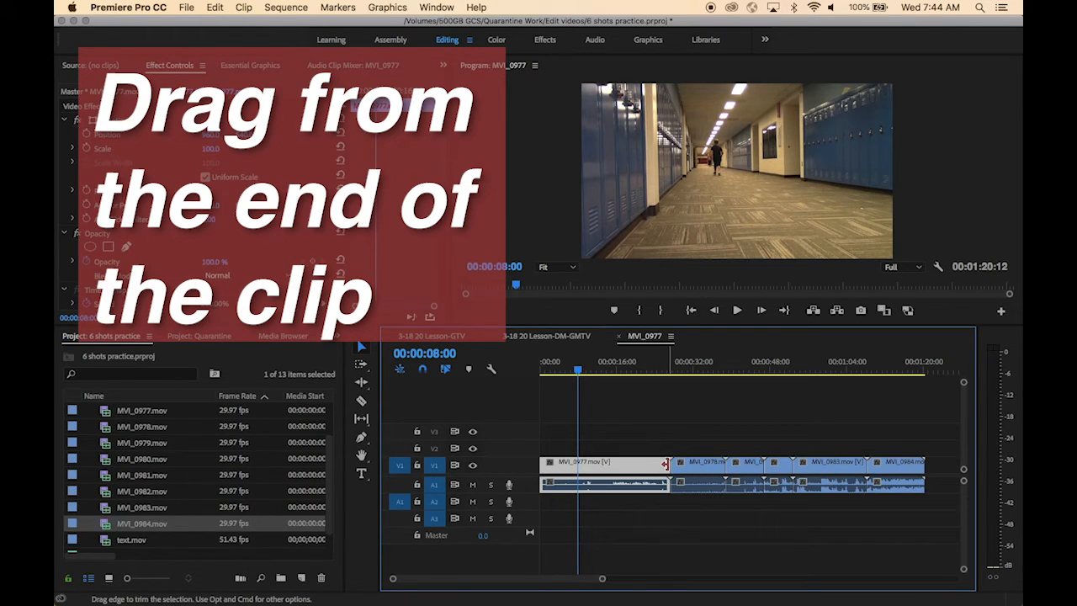
drag(665, 464, 577, 464)
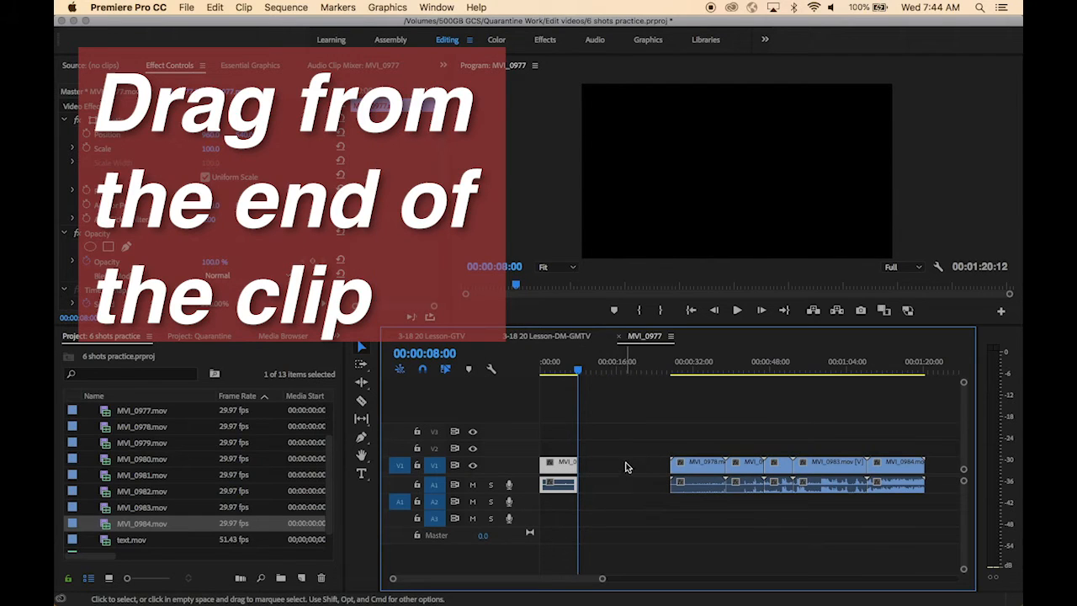
click(634, 470)
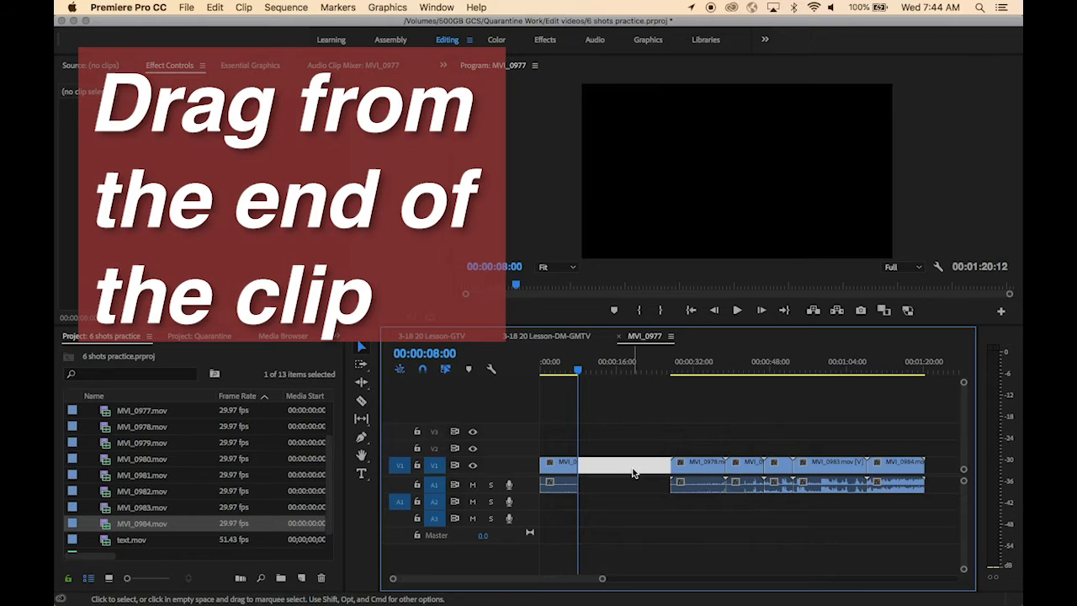
key(Delete)
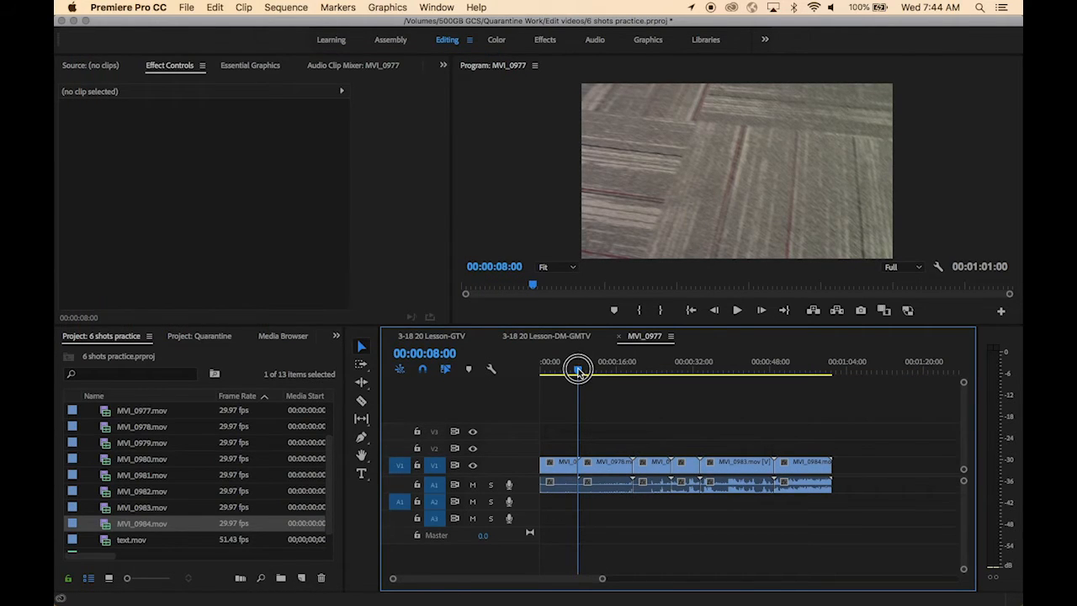
Trim the start of MVI_0978 to the playhead at about 00:00:15:10 and delete the gap before it
click(587, 373)
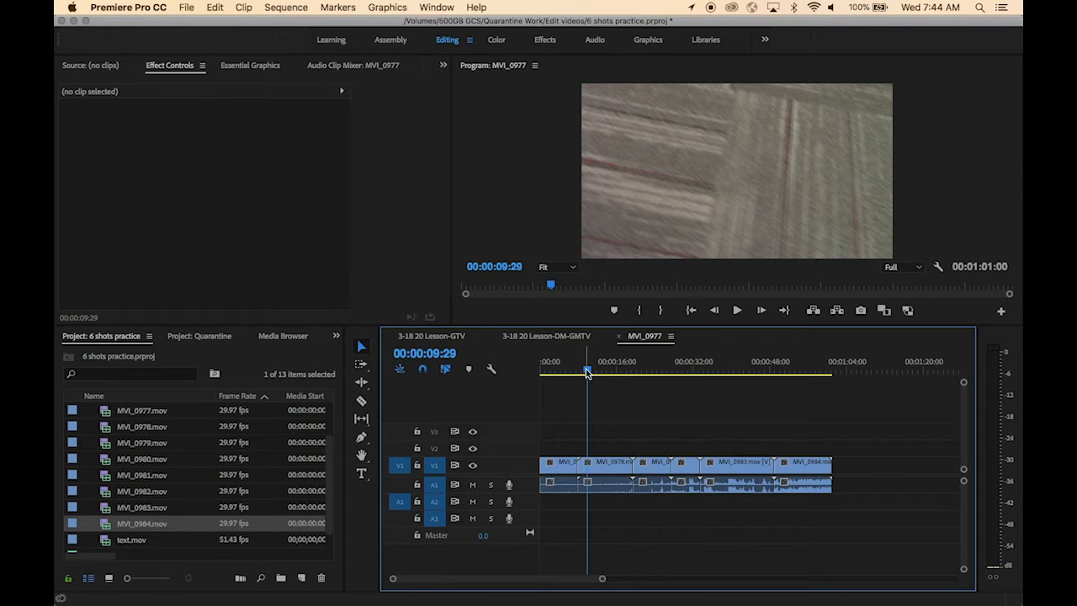
drag(587, 373, 614, 371)
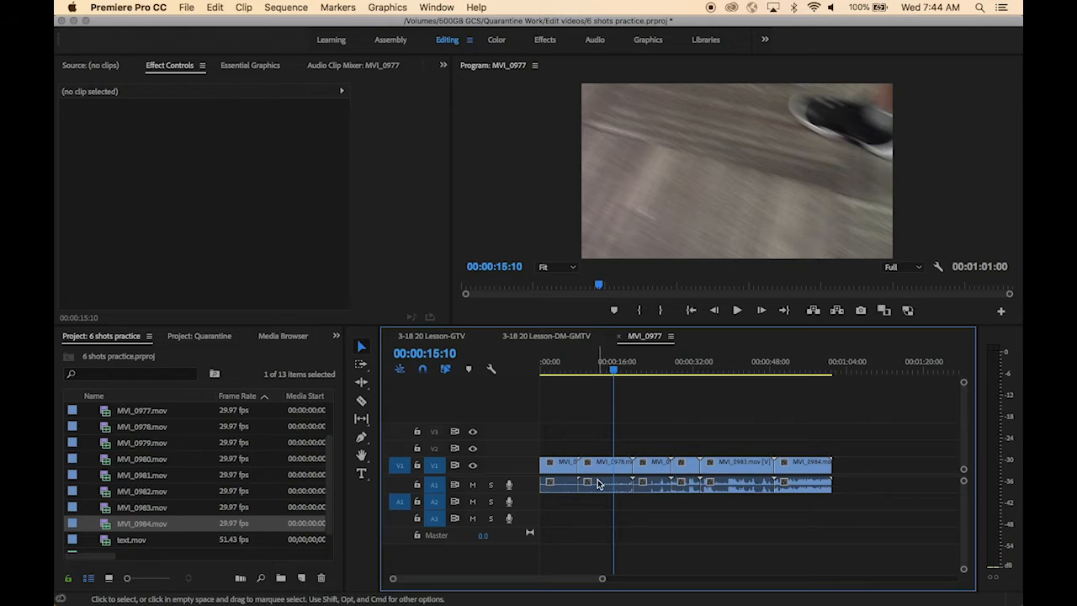
drag(581, 464, 613, 464)
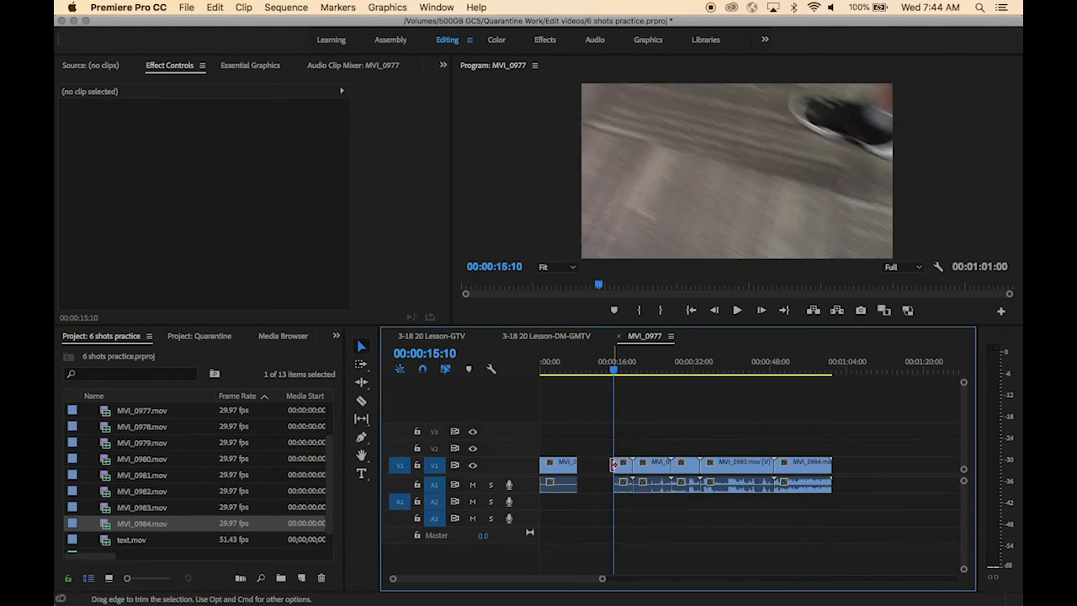
click(596, 470)
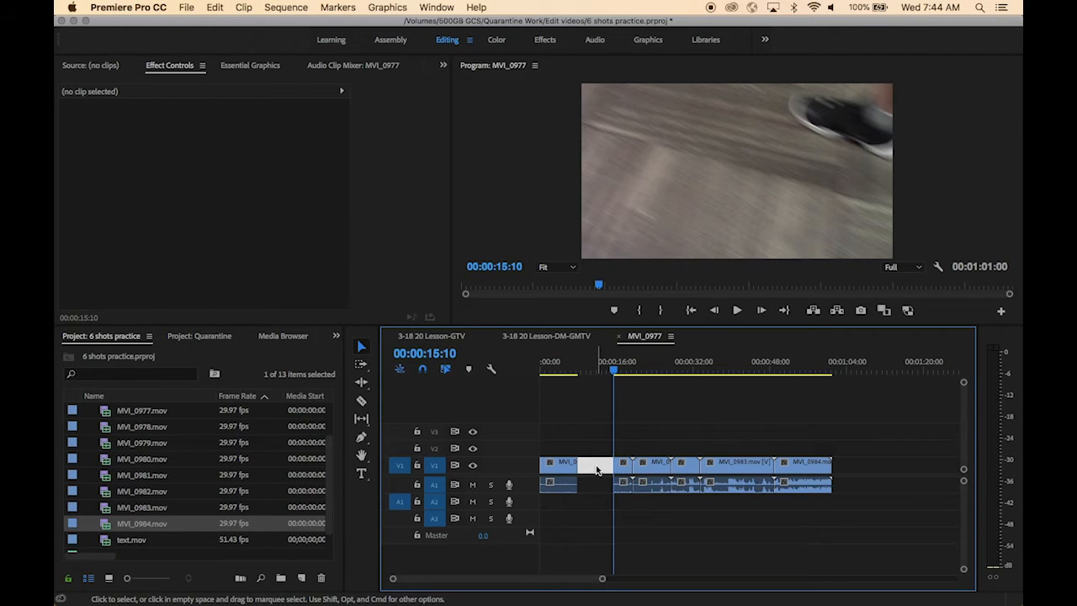
key(Delete)
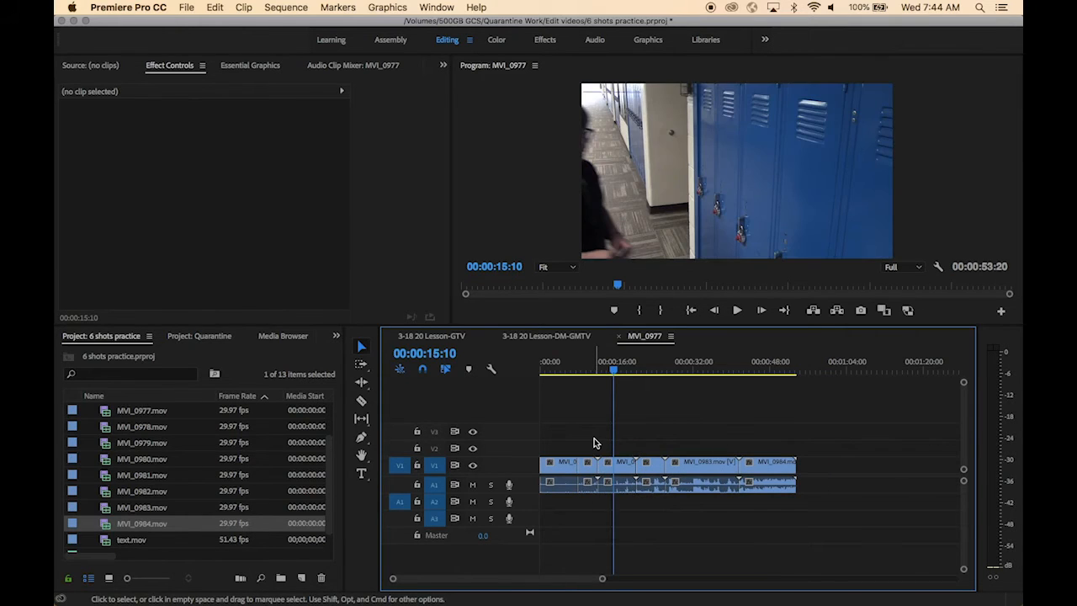
Trim the end of MVI_0978 to the playhead at about 00:00:10:18 and delete the gap after it
scroll(593, 442, up, 5)
click(577, 367)
scroll(578, 371, left, 2)
drag(577, 371, 634, 375)
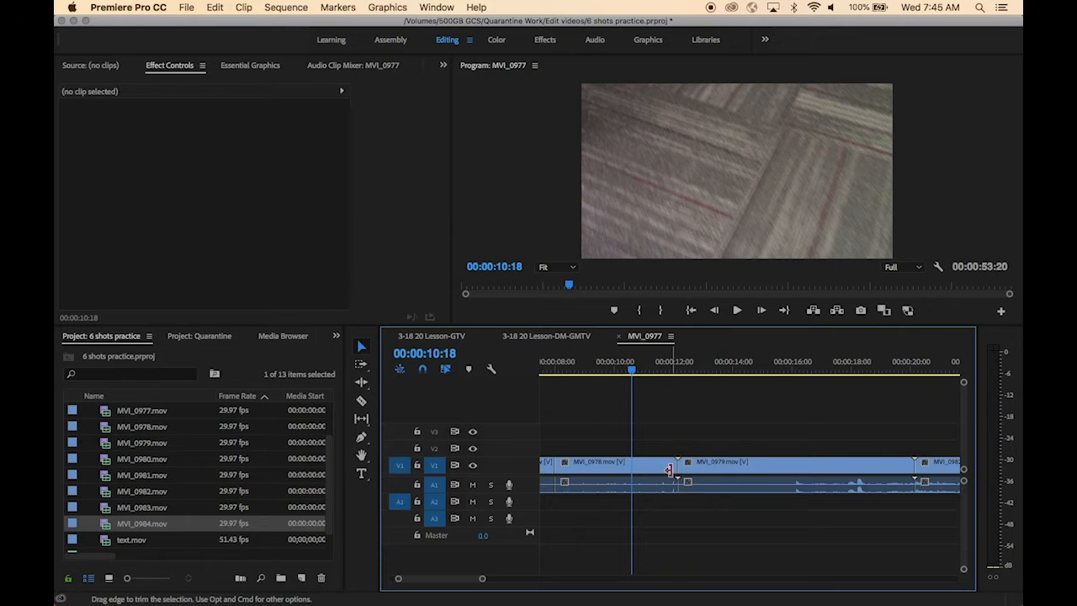
drag(672, 465, 632, 466)
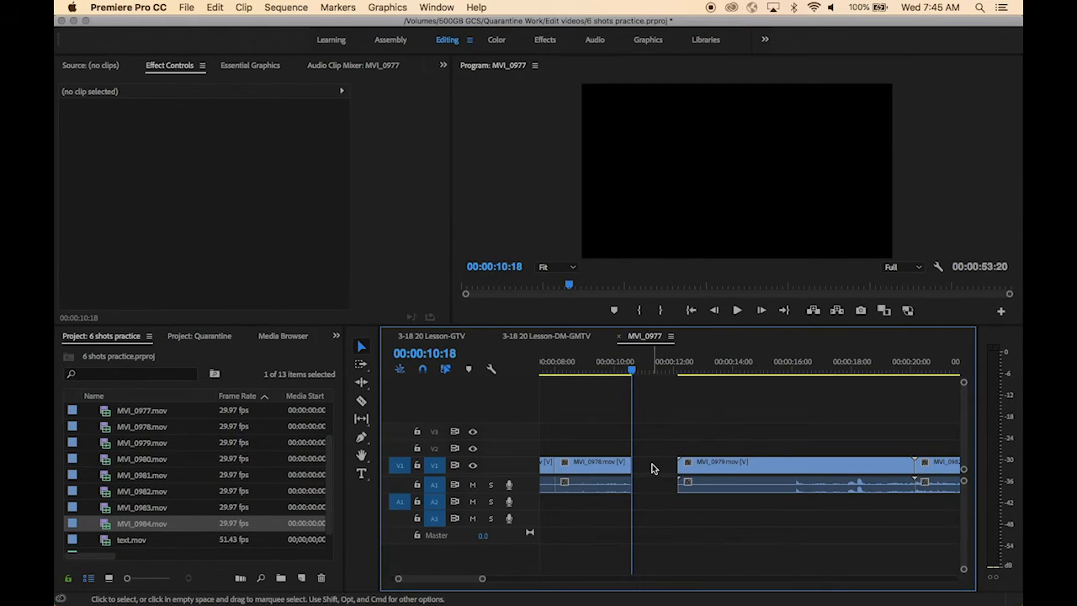
click(653, 469)
key(Delete)
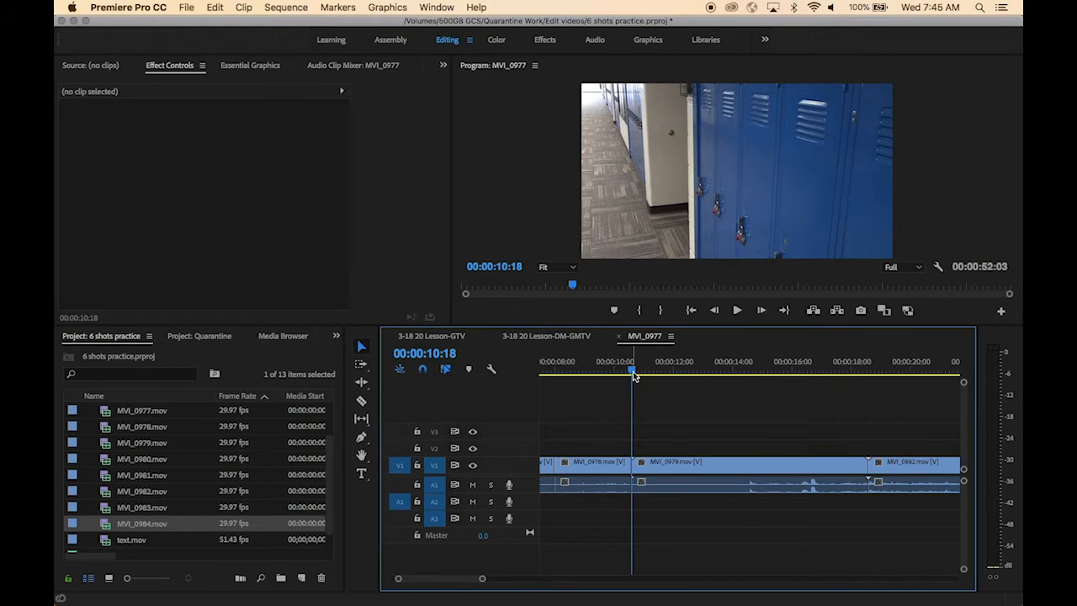
Cut MVI_0979 at about 00:00:13:17, delete its first part and close the gap
drag(634, 375, 721, 378)
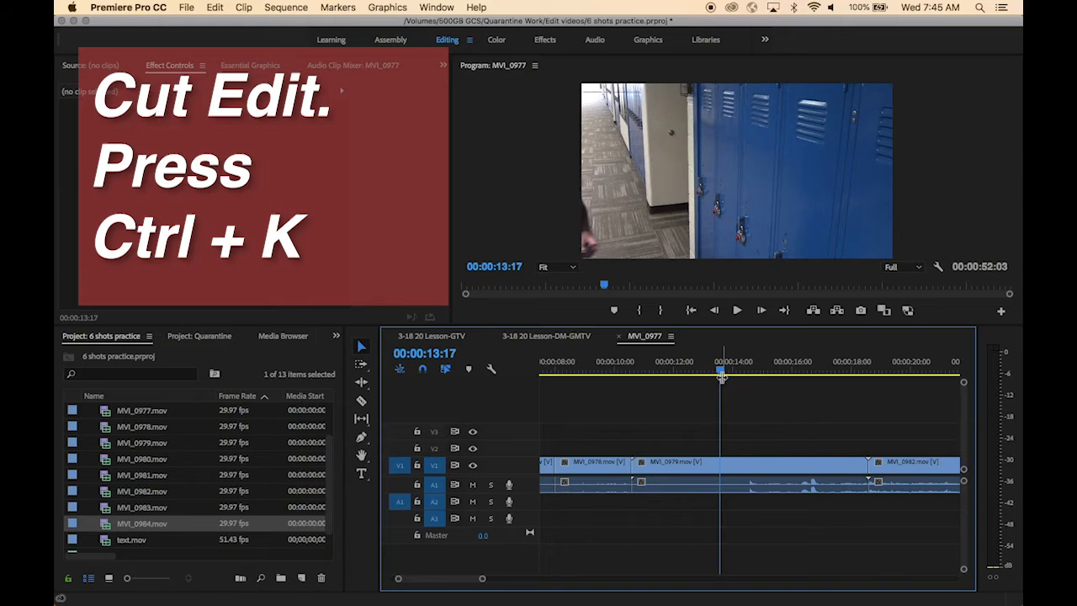
click(720, 465)
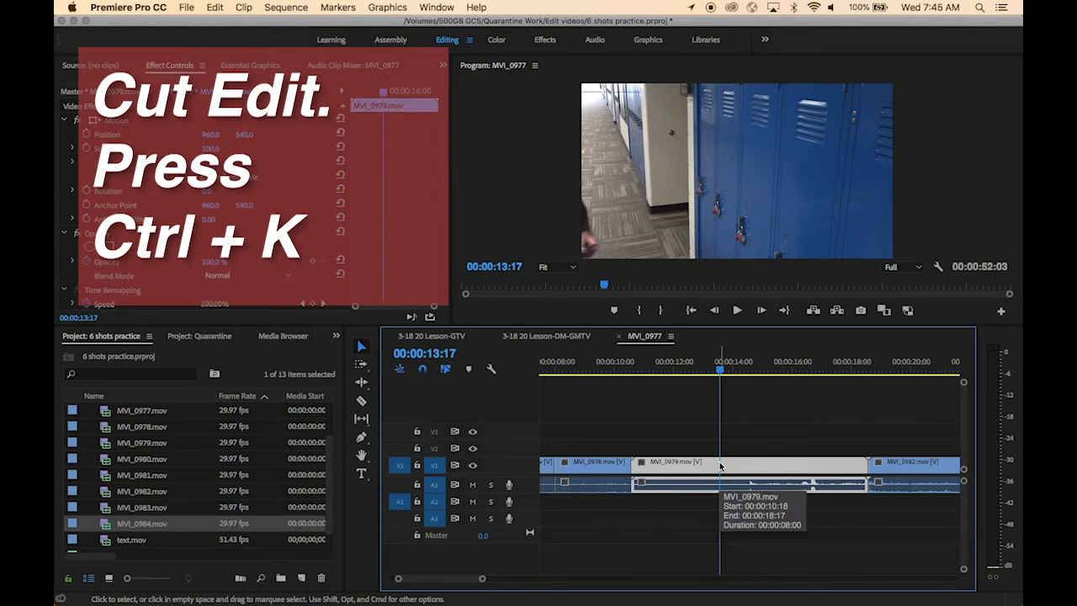
key(ctrl+k)
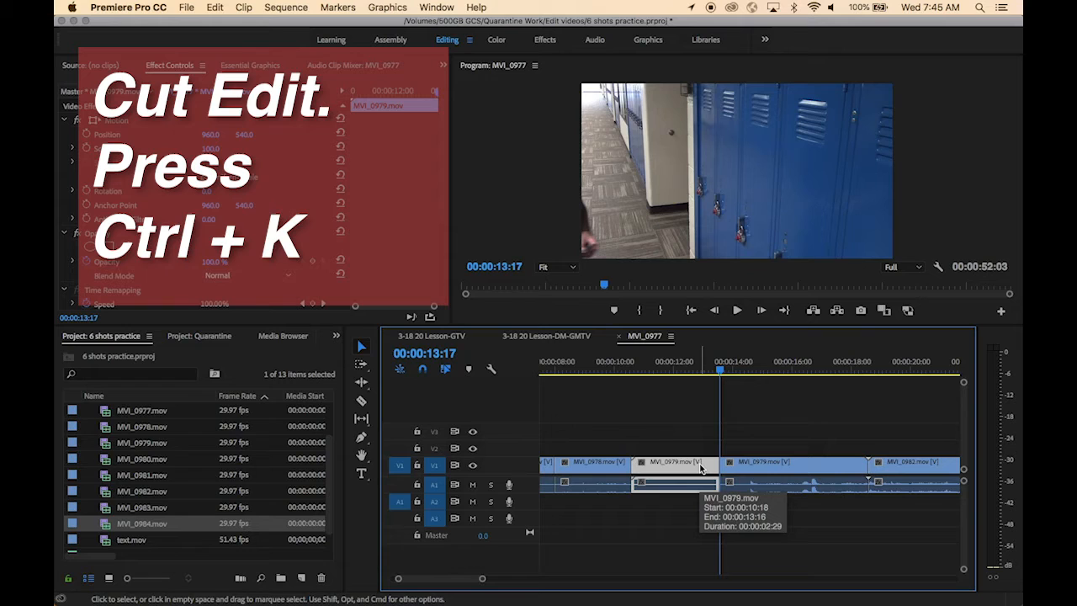
key(Delete)
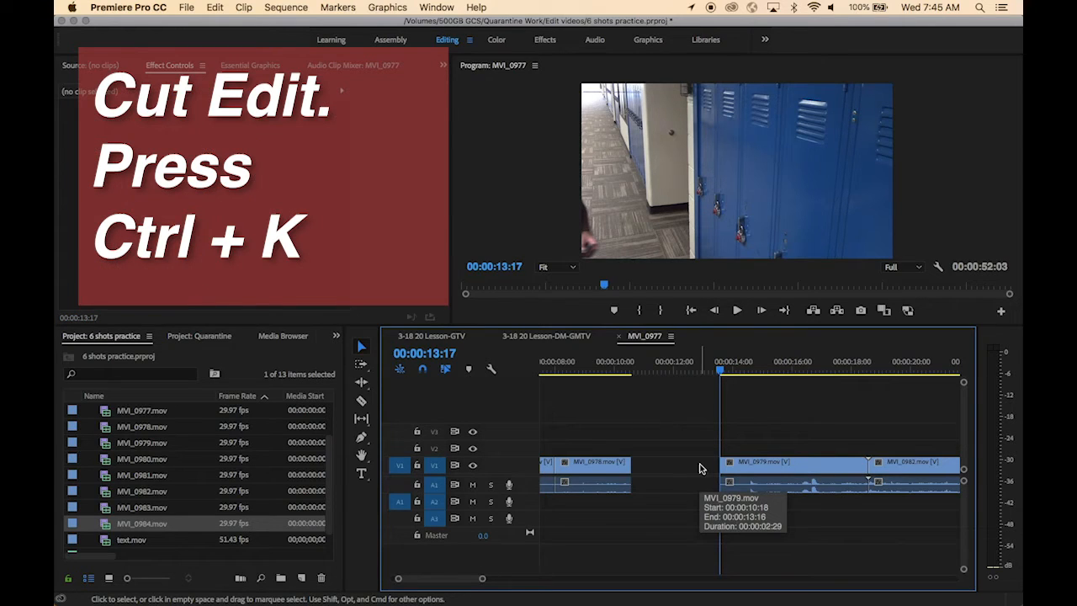
click(700, 468)
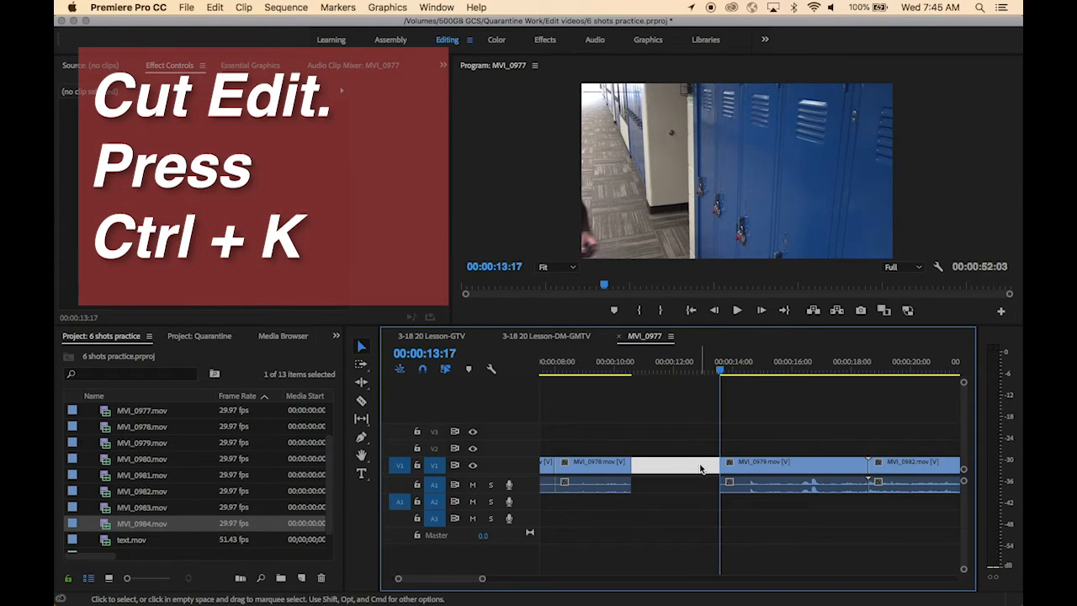
key(Delete)
Cut MVI_0979 at about 00:00:13:09, delete the part after the cut and close the gap
click(679, 370)
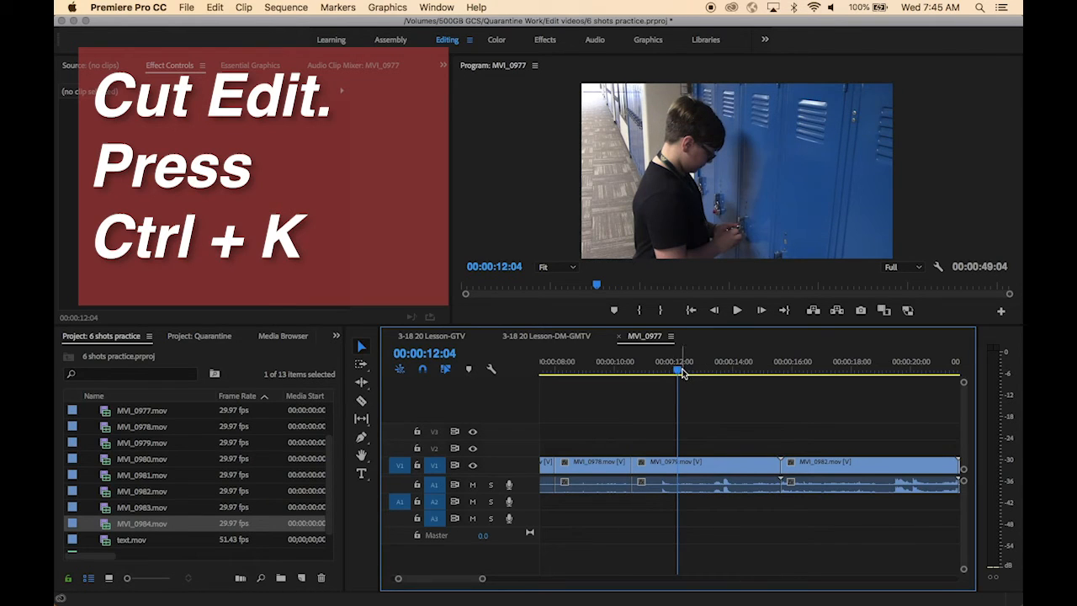
drag(679, 371, 711, 379)
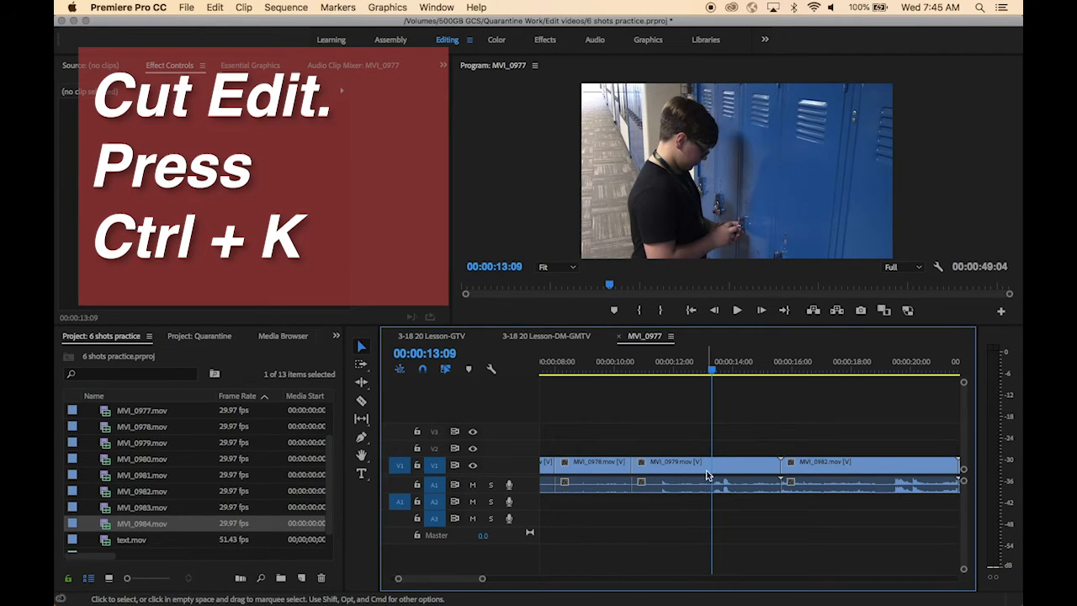
click(710, 472)
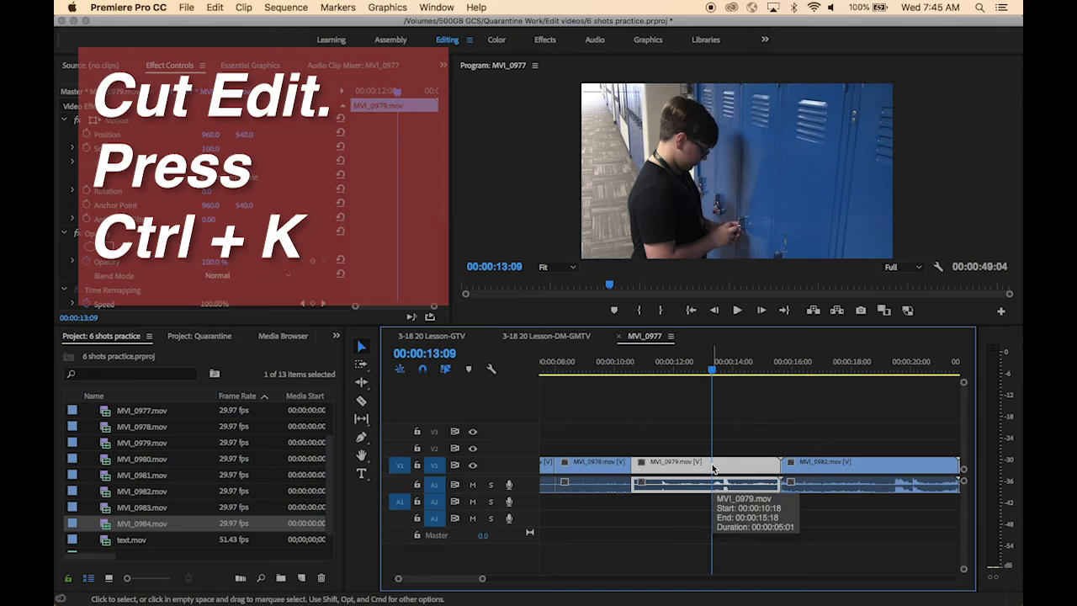
key(ctrl+k)
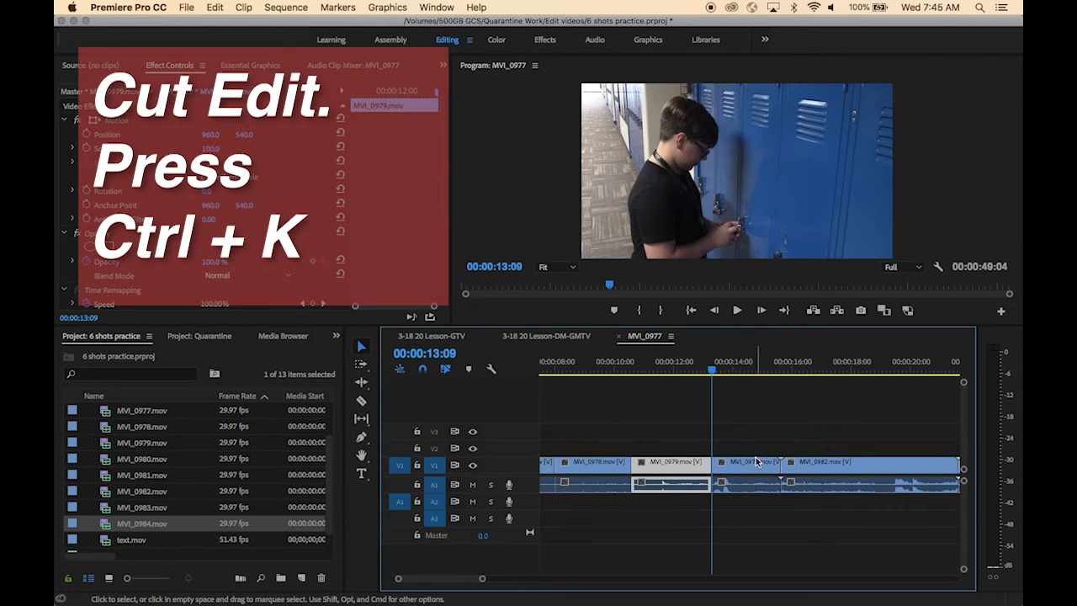
click(755, 464)
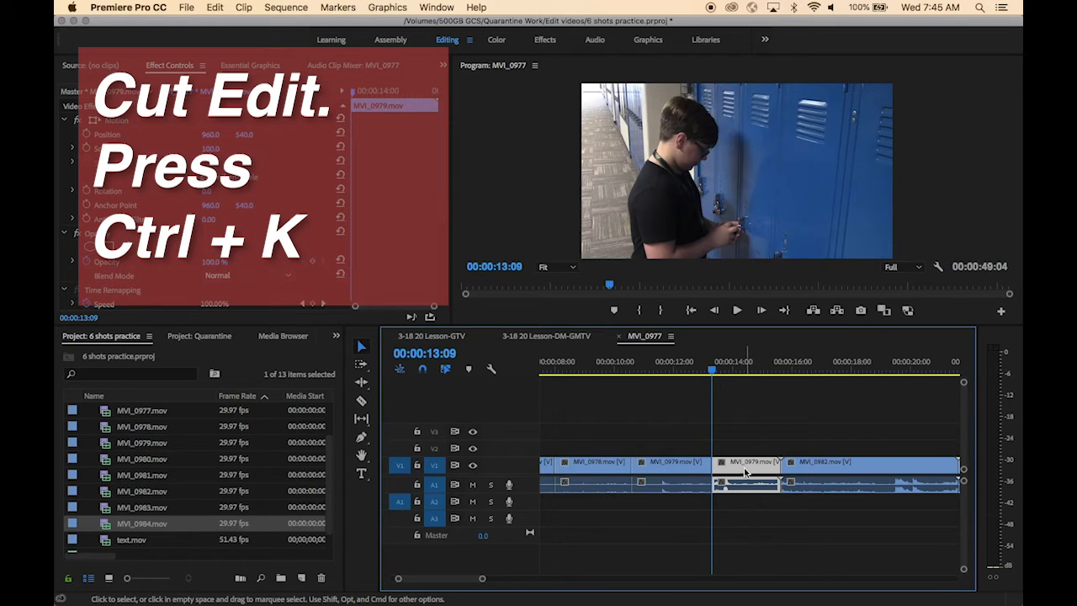
key(Delete)
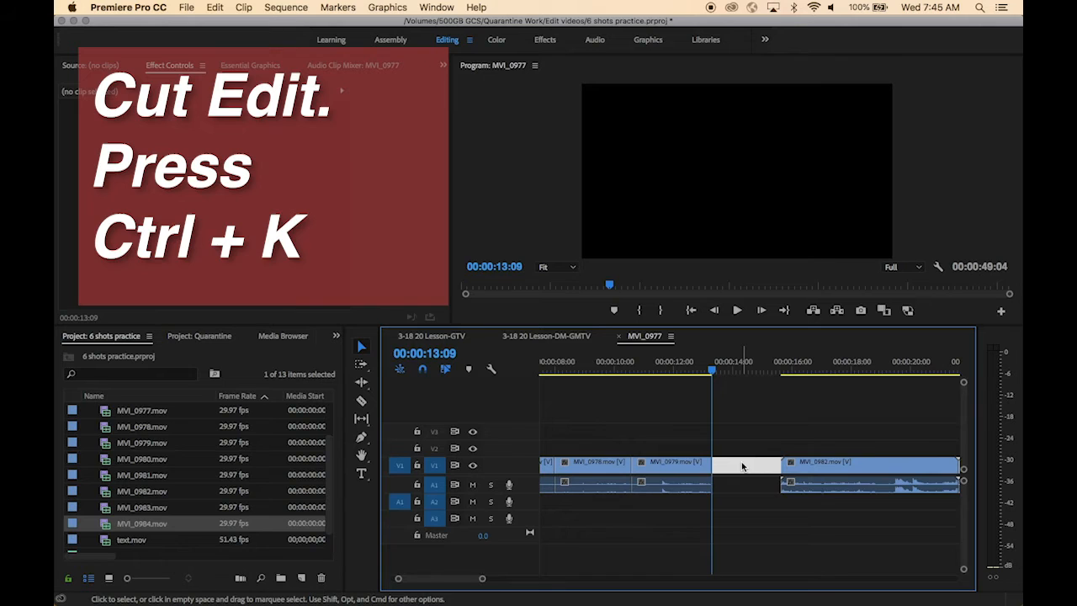
key(Delete)
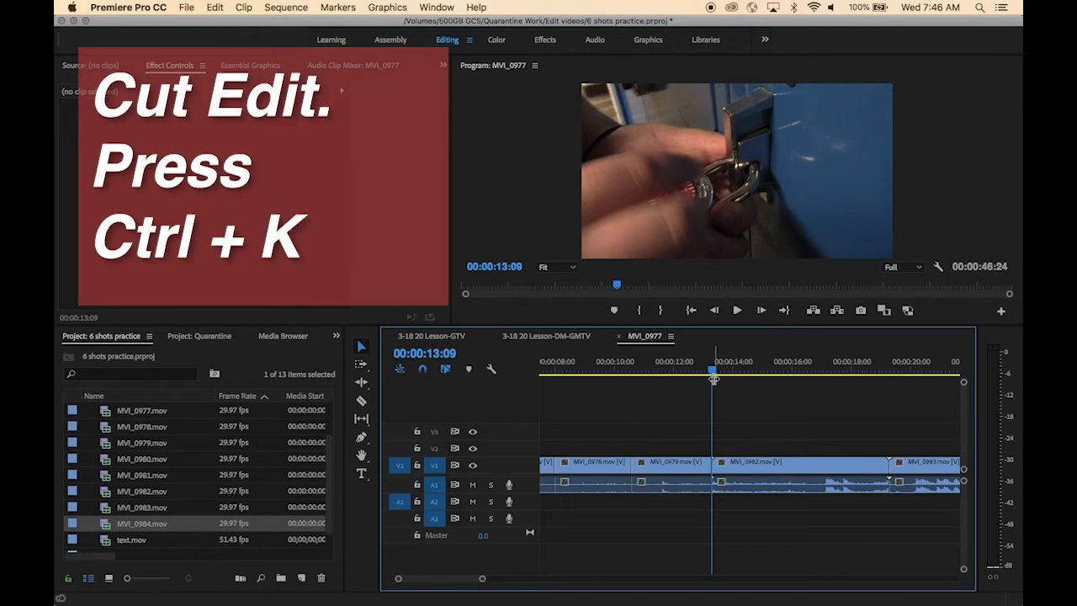
Add a "Wide Shot" text title over the opening clip with the Type Tool
mouse_move(713, 378)
mouse_down()
mouse_move(749, 376)
mouse_move(729, 379)
mouse_up()
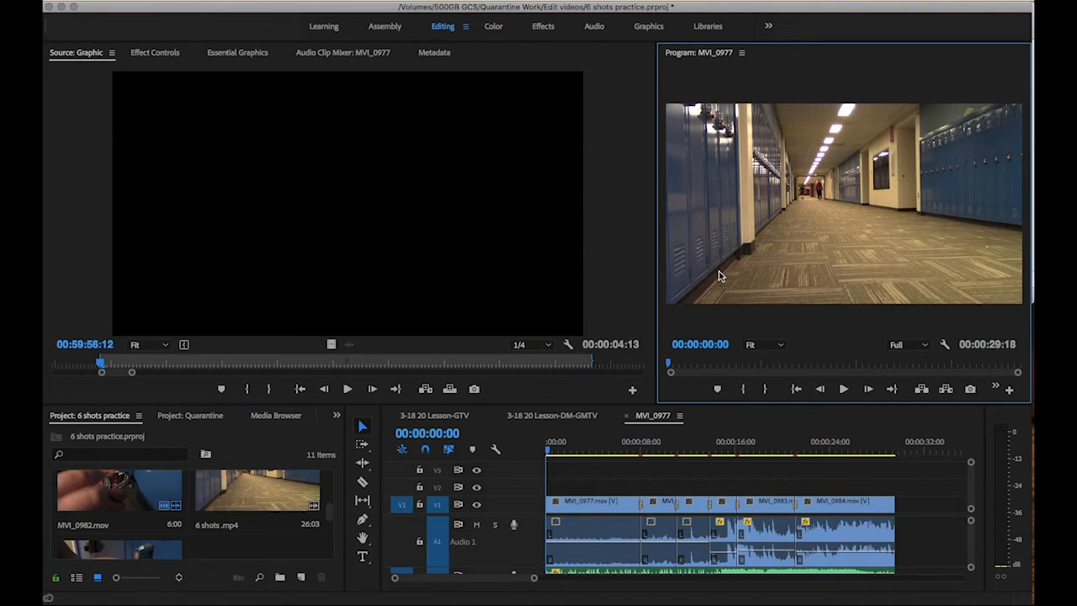
click(362, 557)
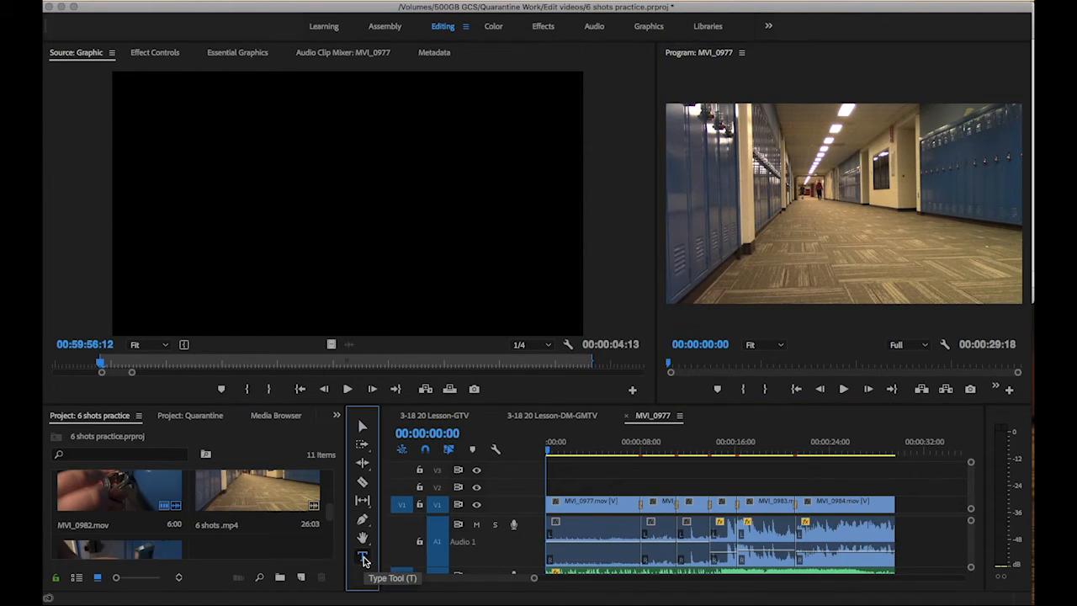
drag(709, 261, 904, 298)
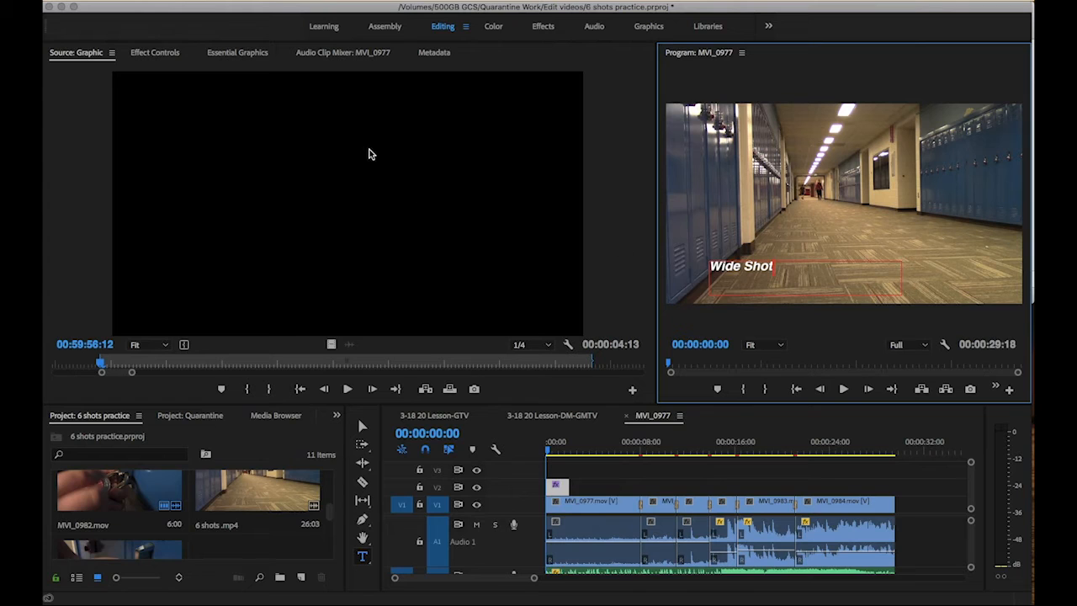
Set the Wide Shot text's font to Helvetica Bold Oblique in the effect controls
click(160, 53)
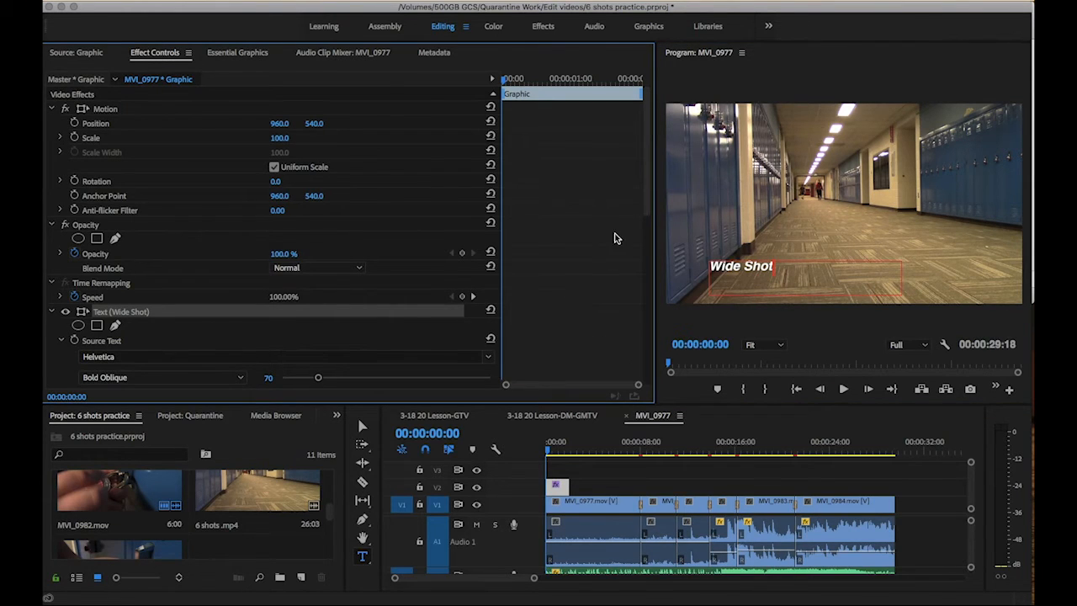
drag(644, 210, 648, 268)
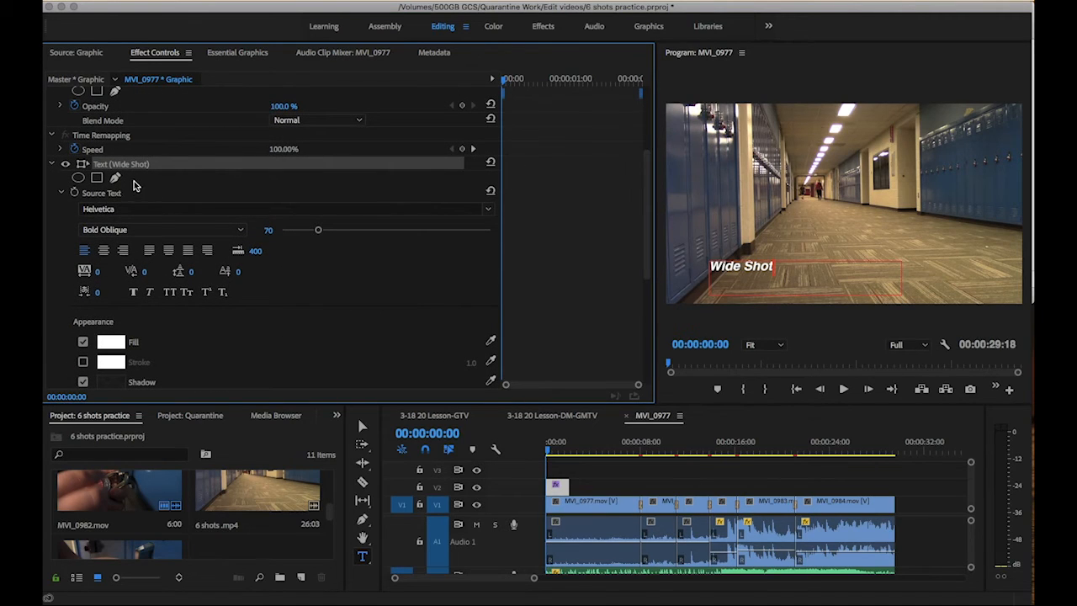
click(145, 210)
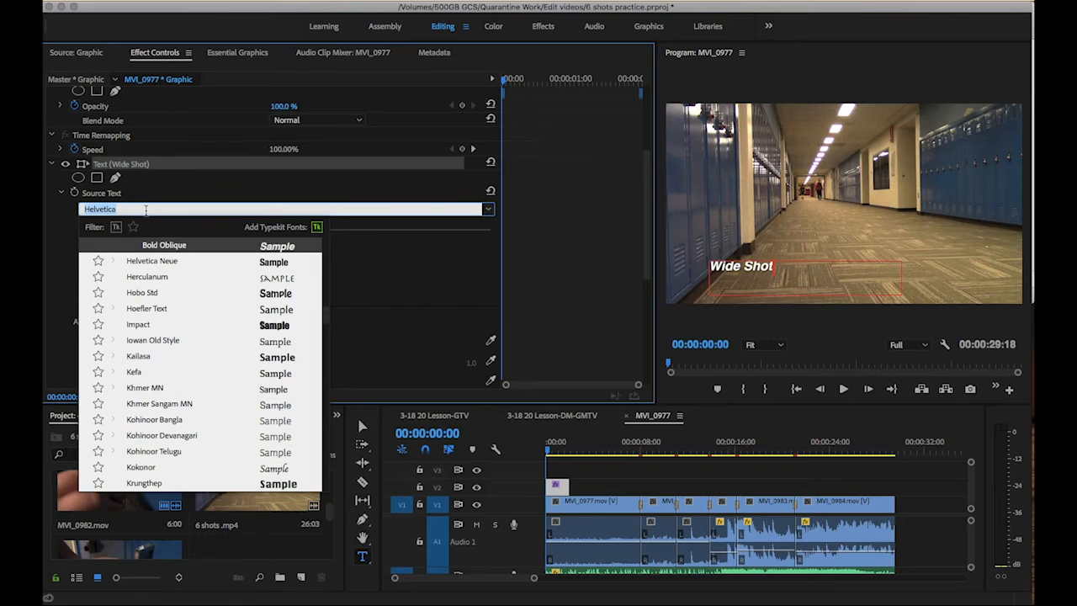
scroll(130, 288, down, 5)
scroll(133, 295, up, 10)
scroll(133, 294, down, 8)
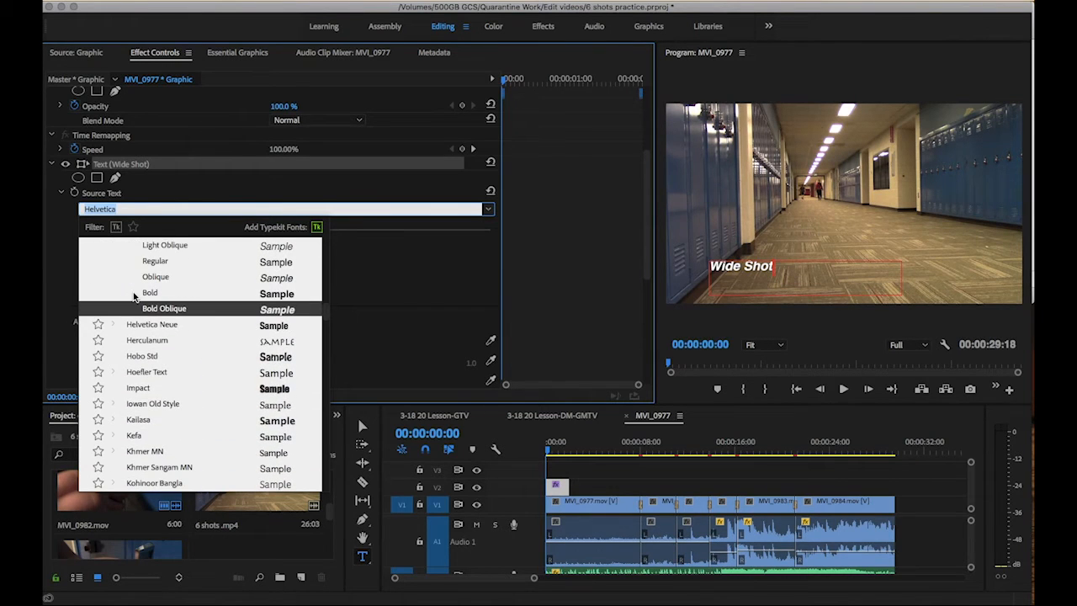
click(160, 309)
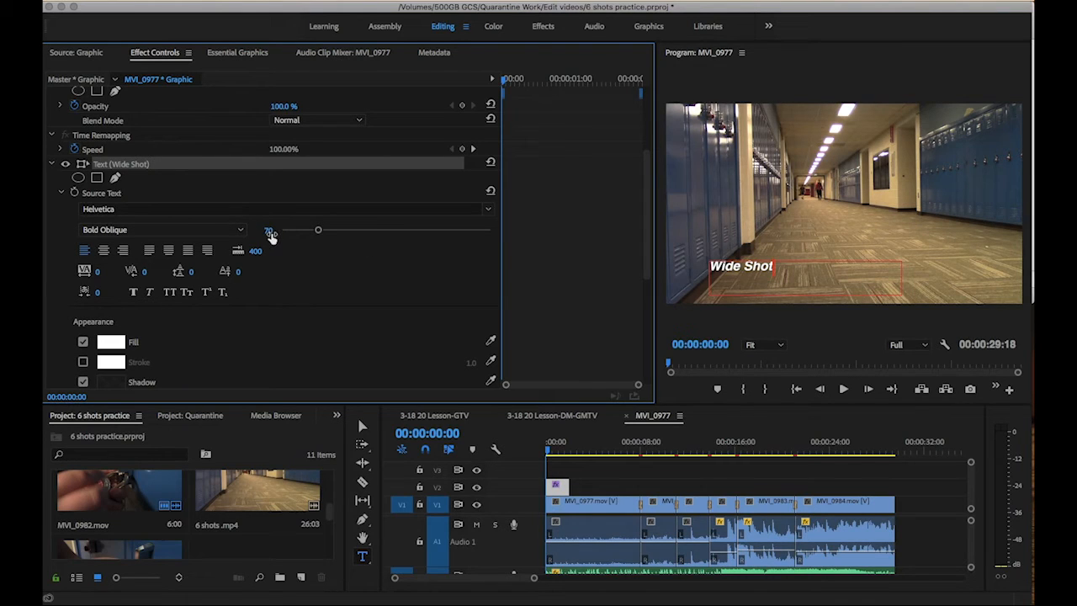
Move the Wide Shot text slightly left and set its font size to 126
drag(784, 273, 712, 265)
drag(318, 232, 346, 234)
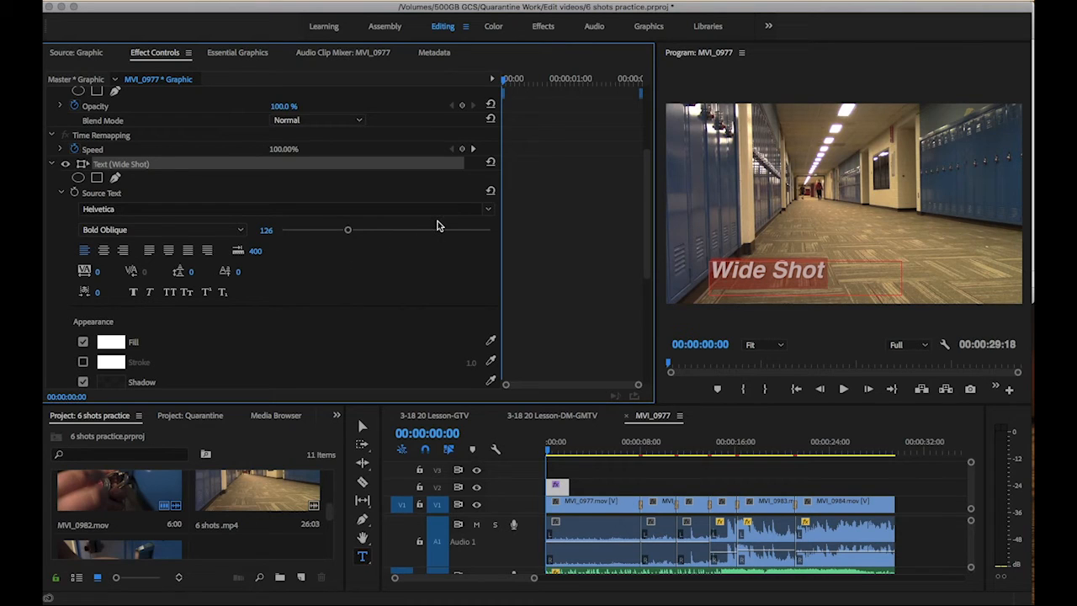
click(83, 382)
click(107, 345)
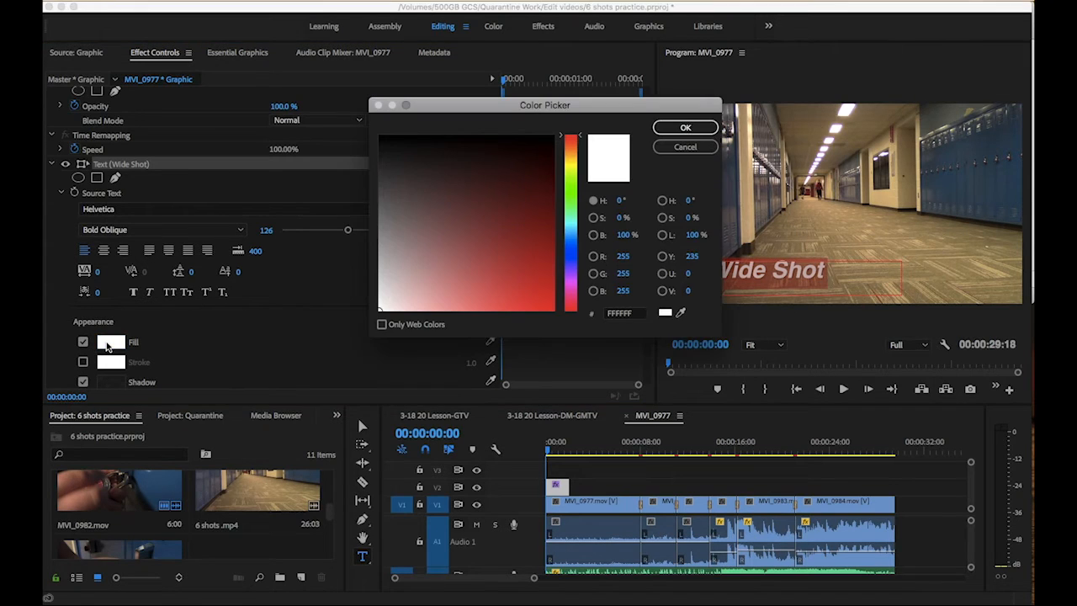
click(667, 149)
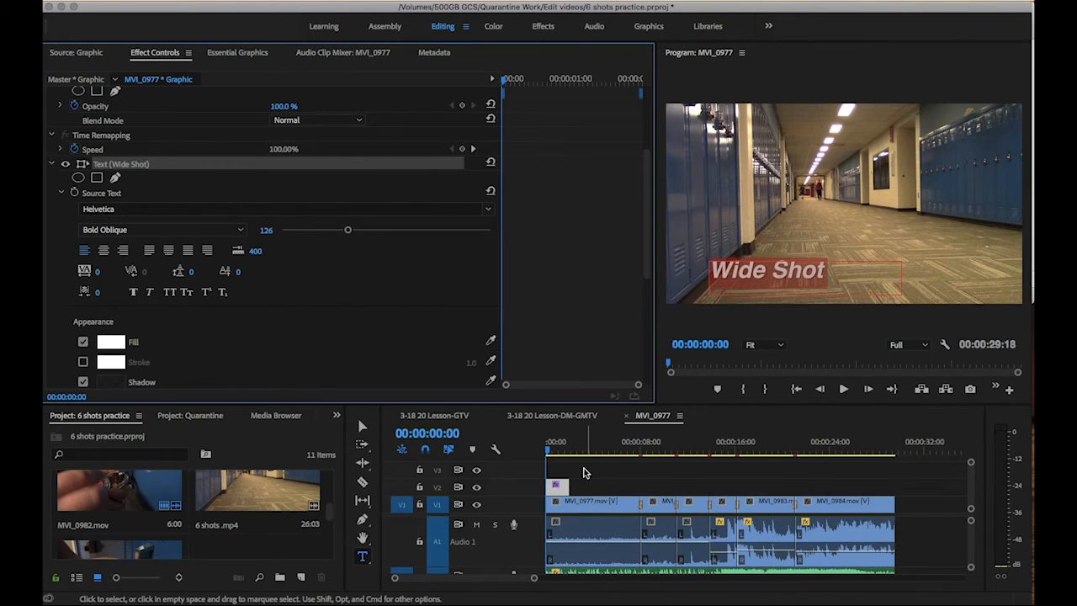
Nudge the Wide Shot text slightly upward in the program monitor with the Selection tool
click(586, 442)
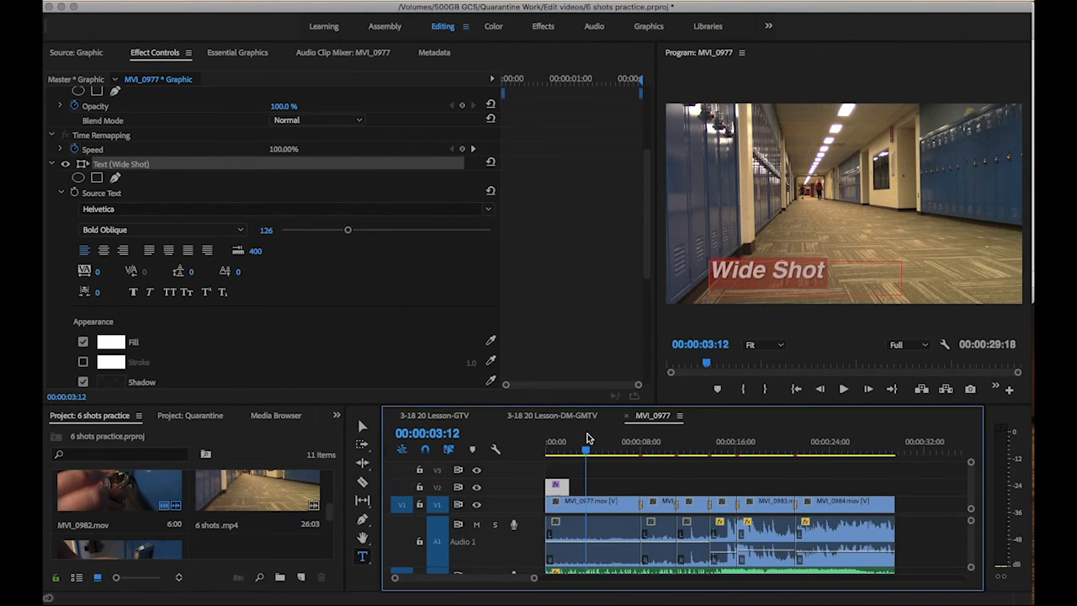
key(v)
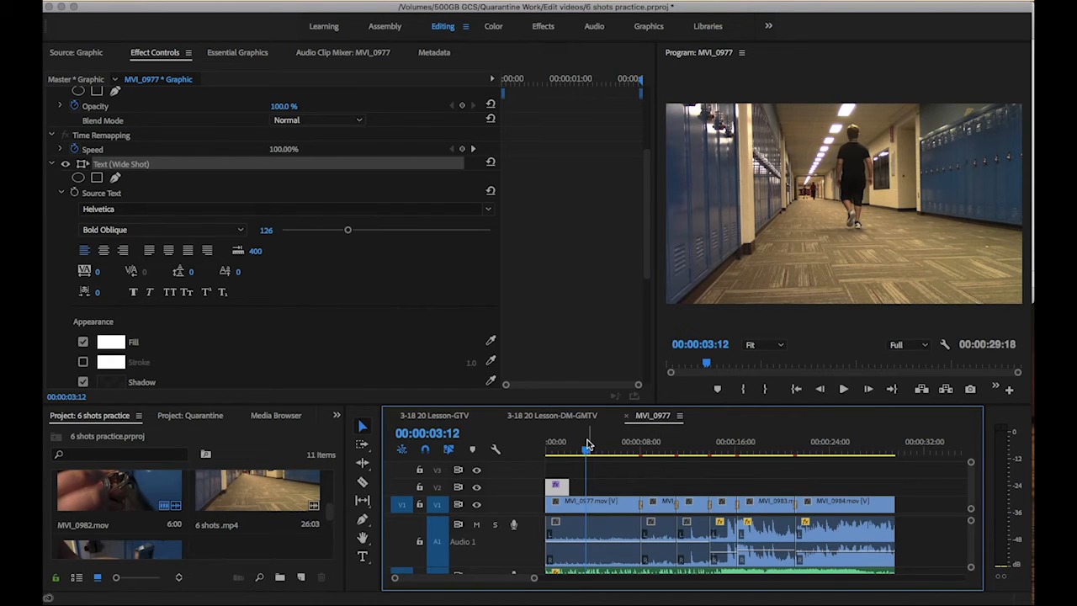
click(560, 452)
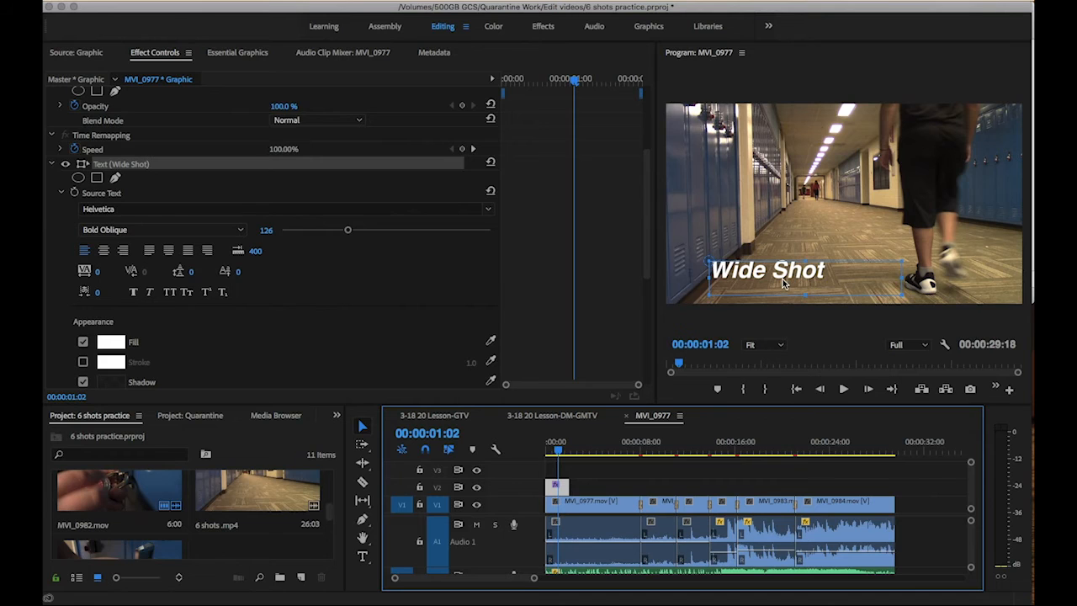
drag(784, 274, 789, 268)
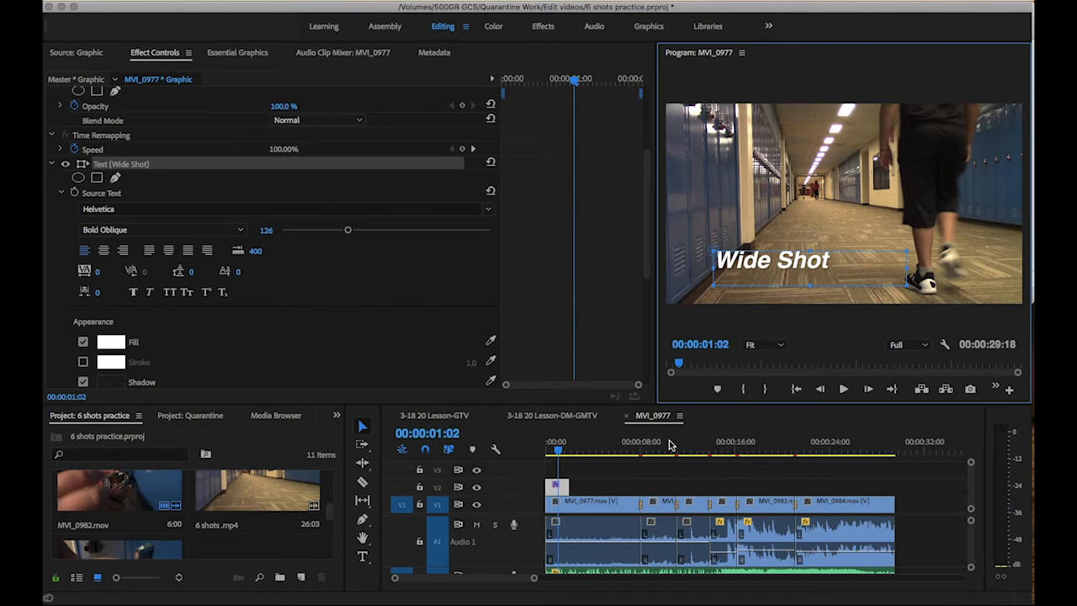
Duplicate the Wide Shot title onto V2 at about 00:00:08:08 and change the copy's text to "Close-up"
click(606, 435)
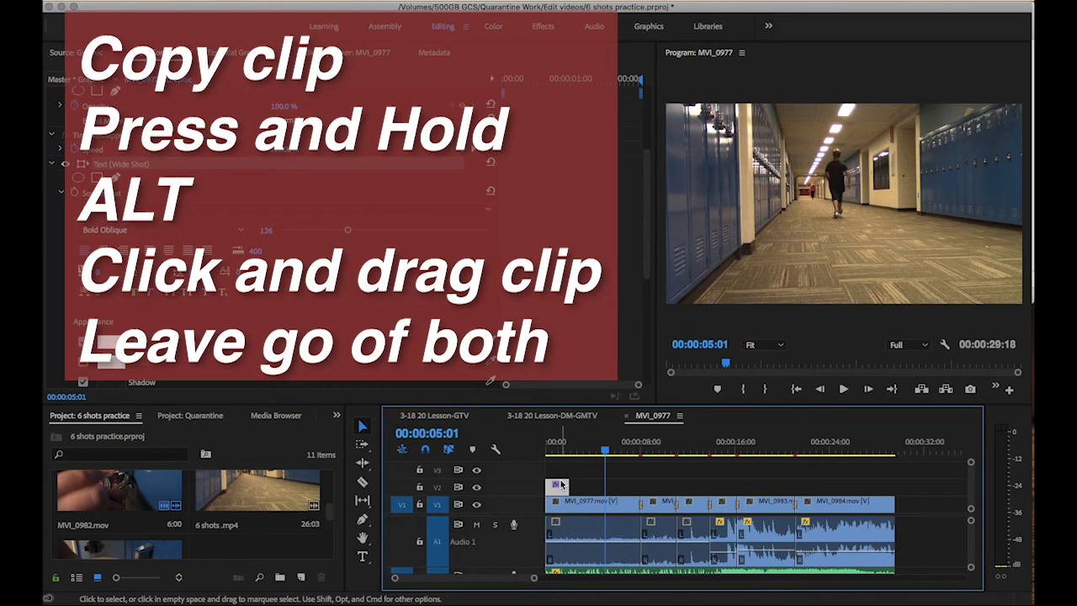
click(563, 446)
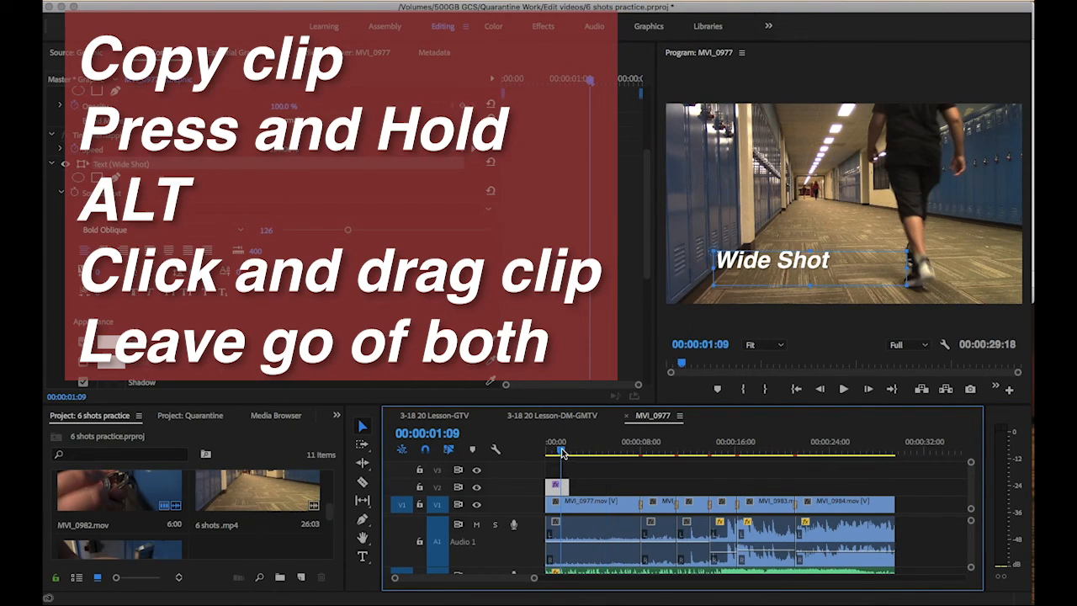
drag(555, 495, 640, 460)
click(648, 452)
click(363, 557)
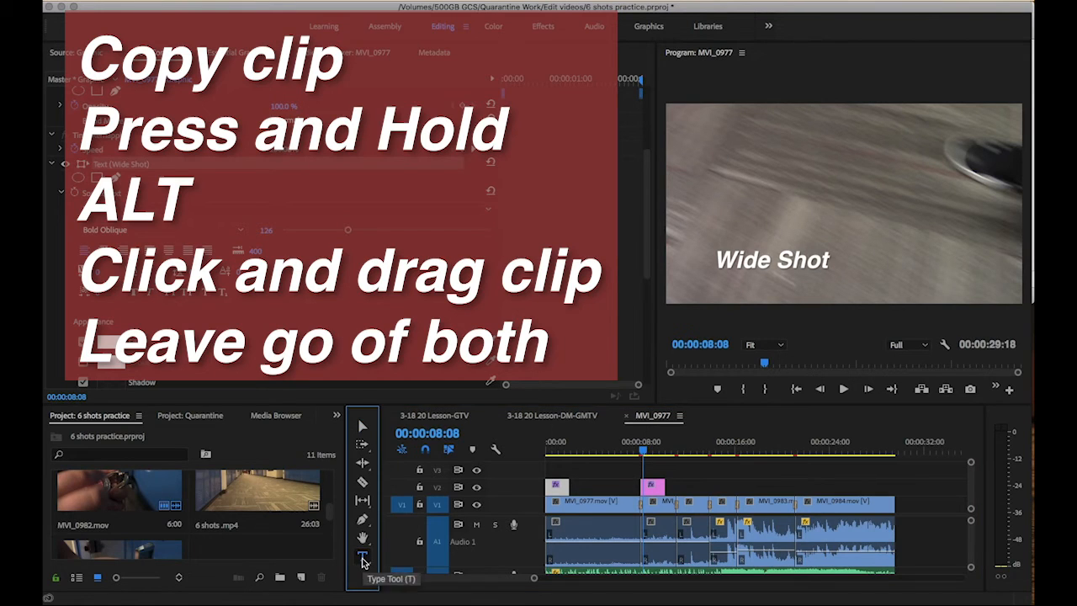
click(740, 259)
triple_click(741, 260)
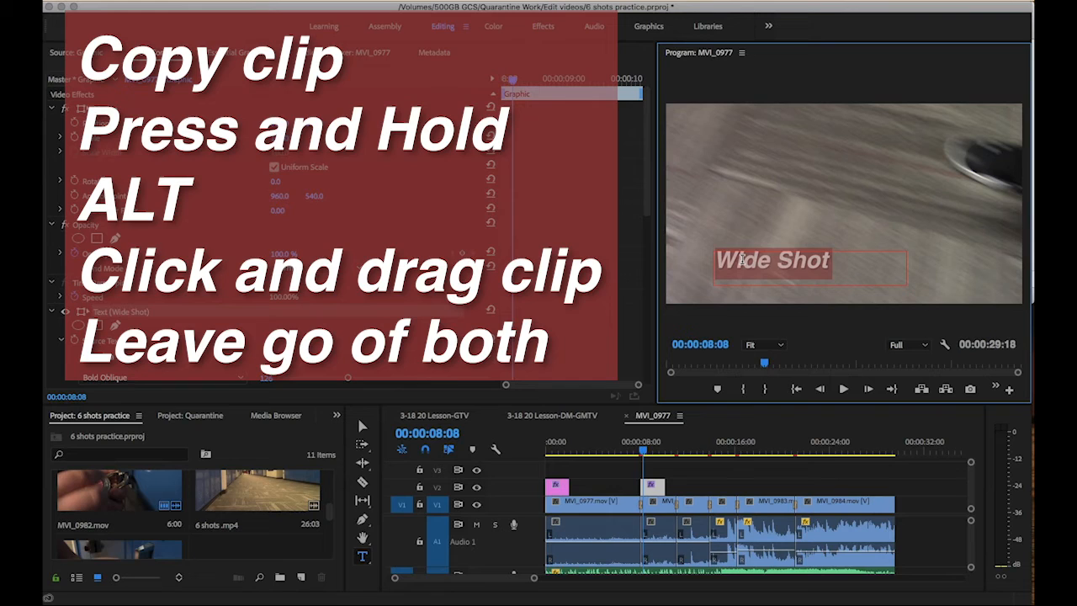
text(Close-up)
Duplicate the title again at about 00:00:12:01 and change its text to "Medium Shot"
click(670, 470)
drag(655, 494, 695, 494)
click(688, 452)
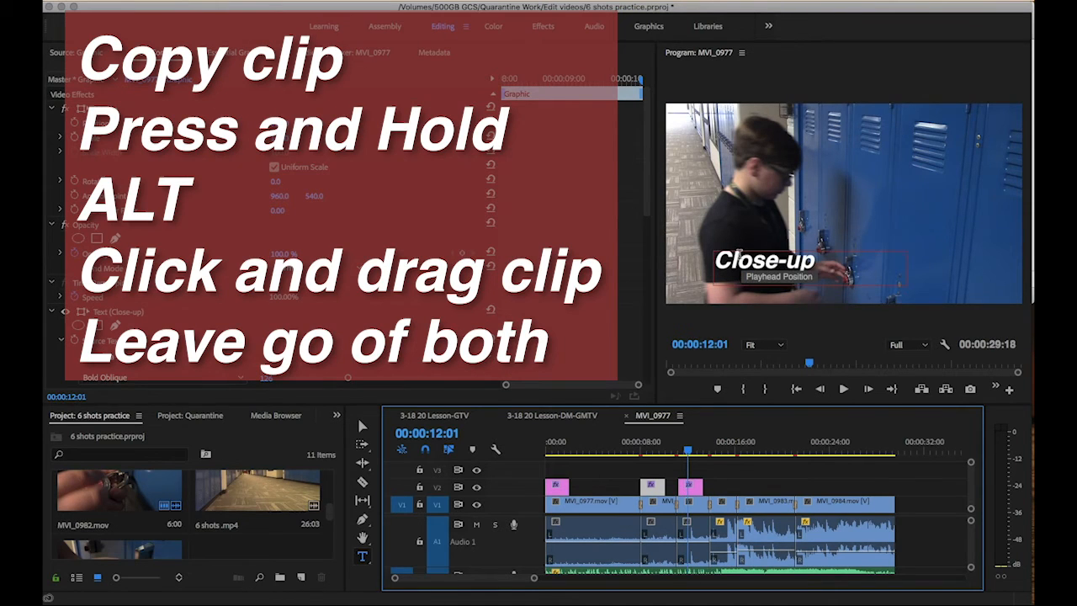
click(736, 261)
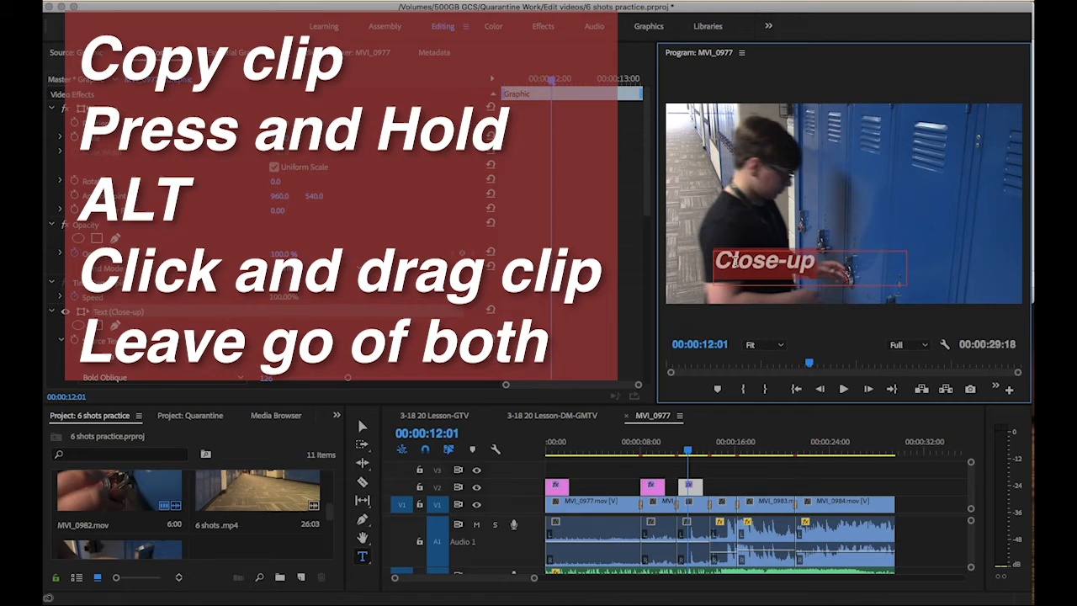
text(Medium Shot)
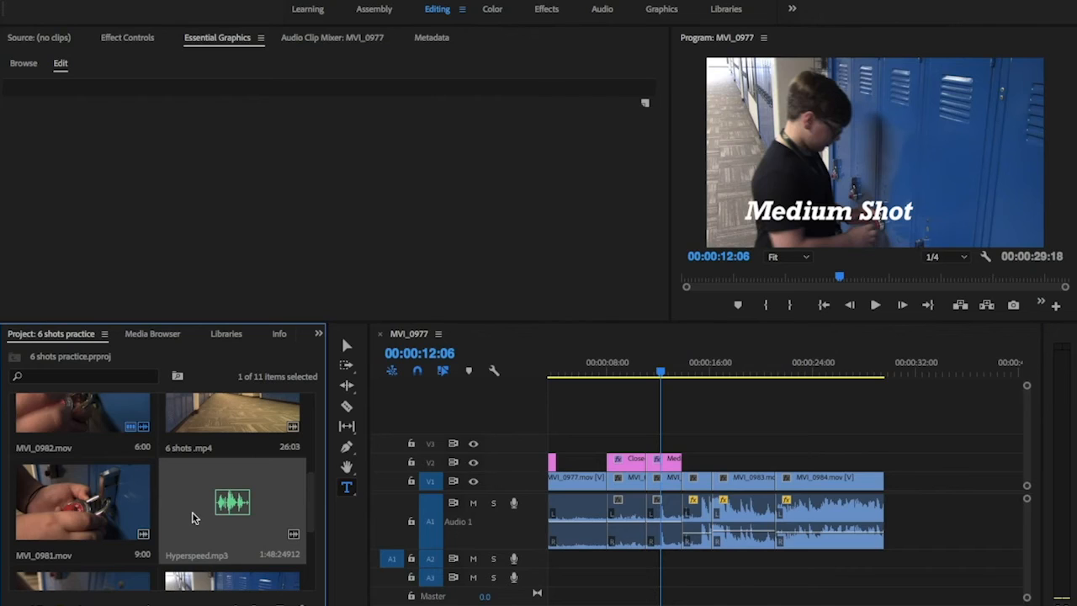
Add Hyperspeed.mp3 to audio track 2 at the start of the sequence and play it back
drag(192, 517, 534, 586)
key(Up)
key(Up)
key(Up)
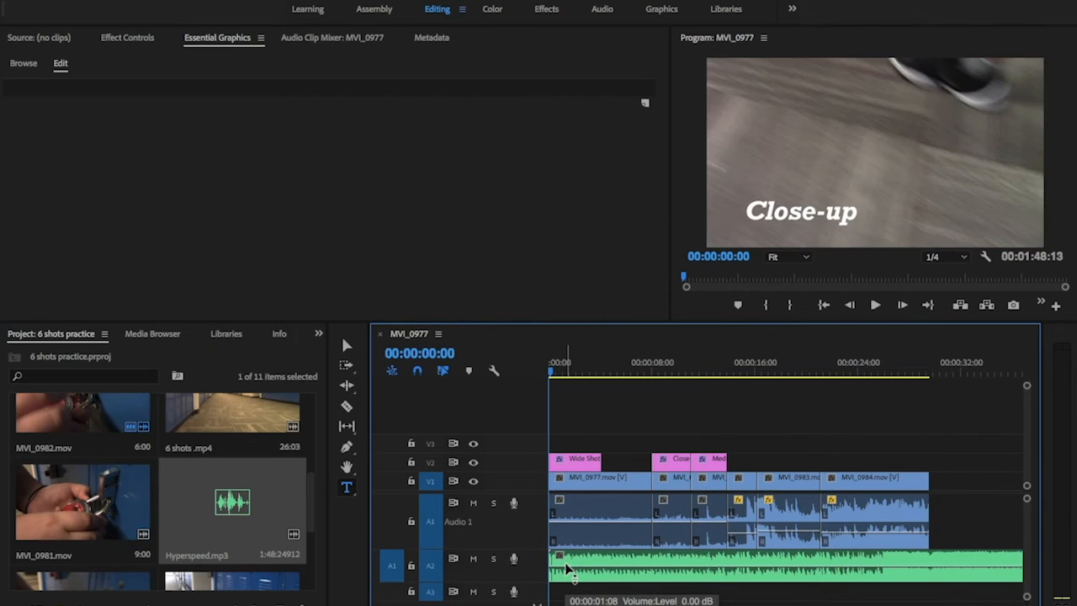
key(space)
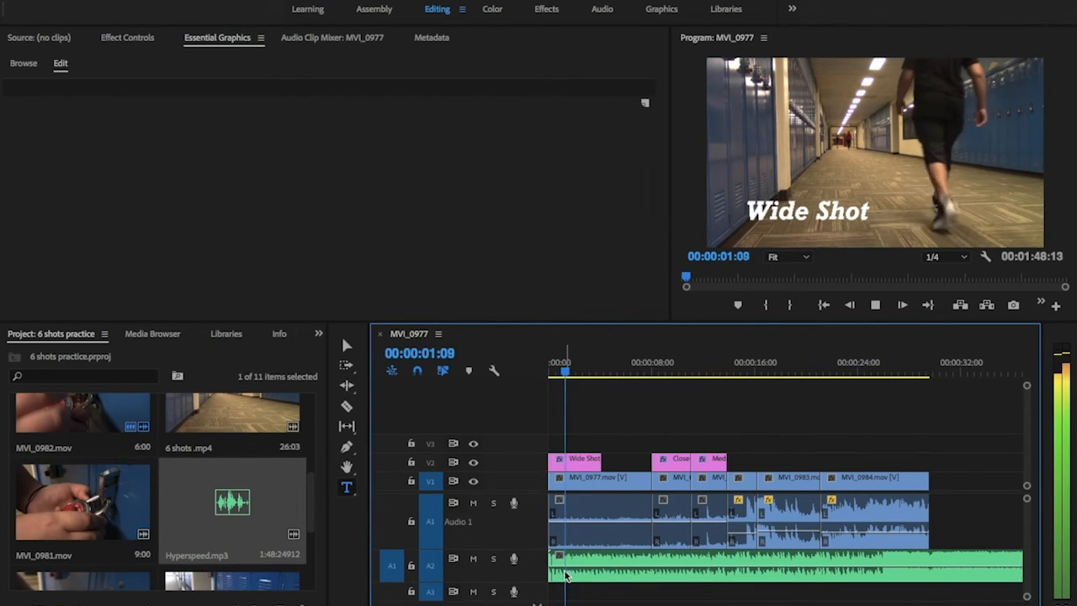
Adjust the music clip's volume level and play back the sequence
drag(566, 566, 566, 579)
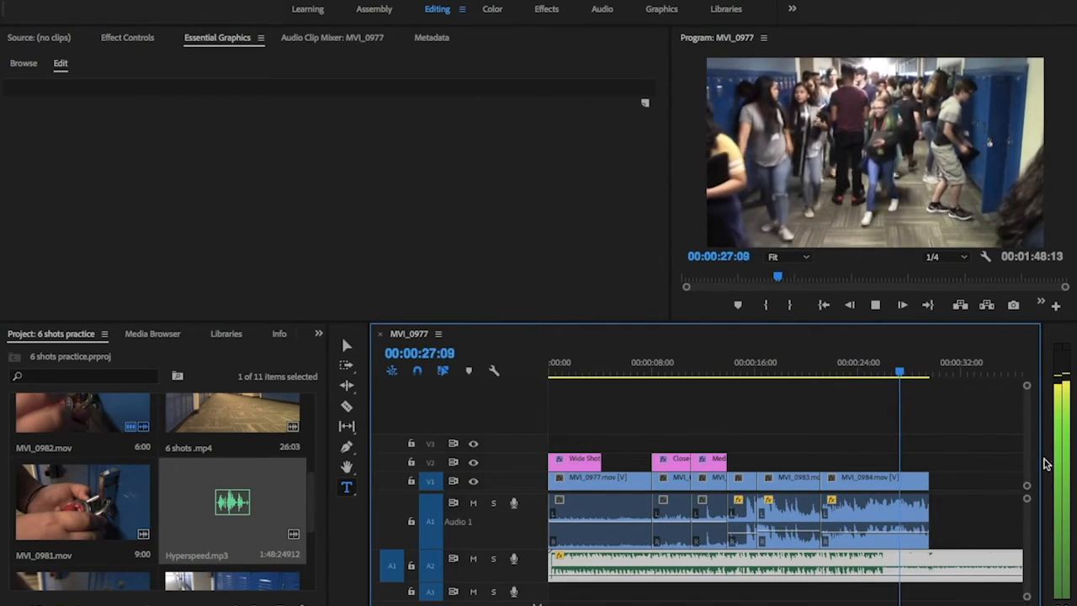
drag(1043, 458, 1028, 458)
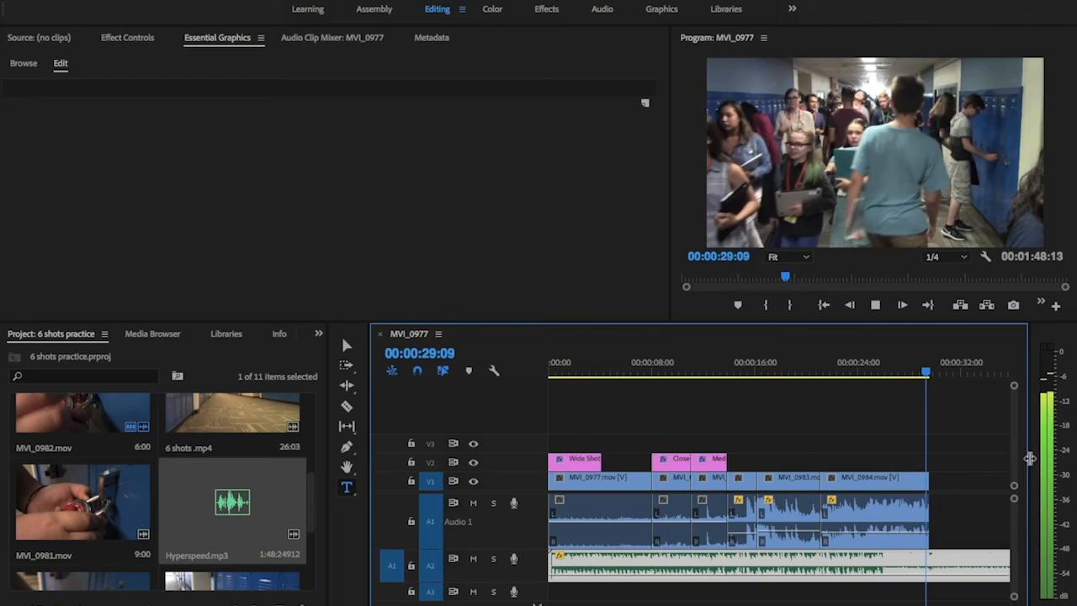
key(space)
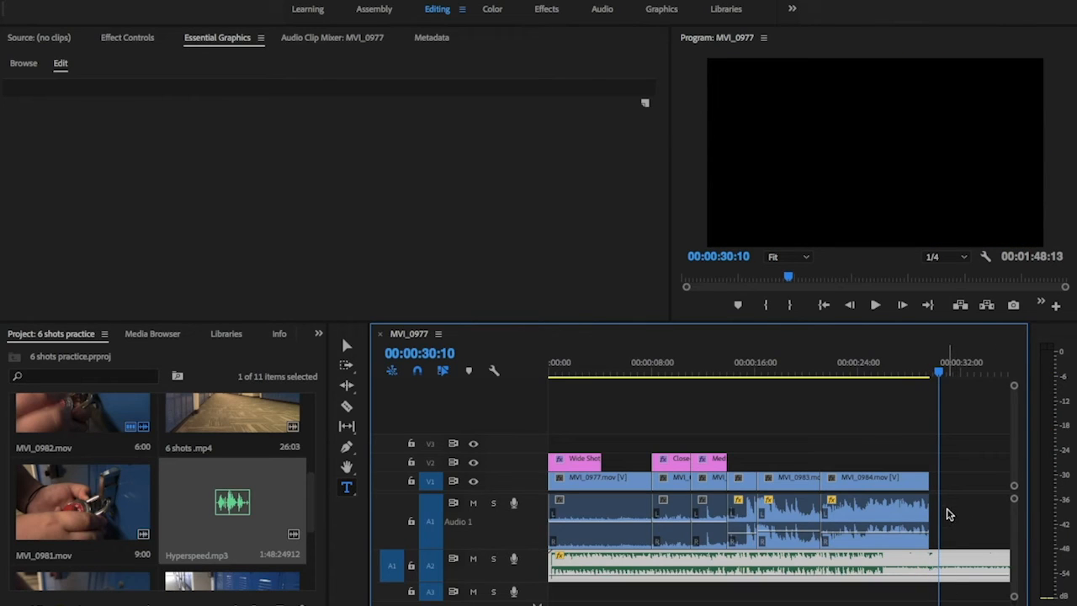
Cut the music at the end of the video, about 00:00:29:18, and delete the overhanging part
key(Up)
click(943, 560)
key(super+k)
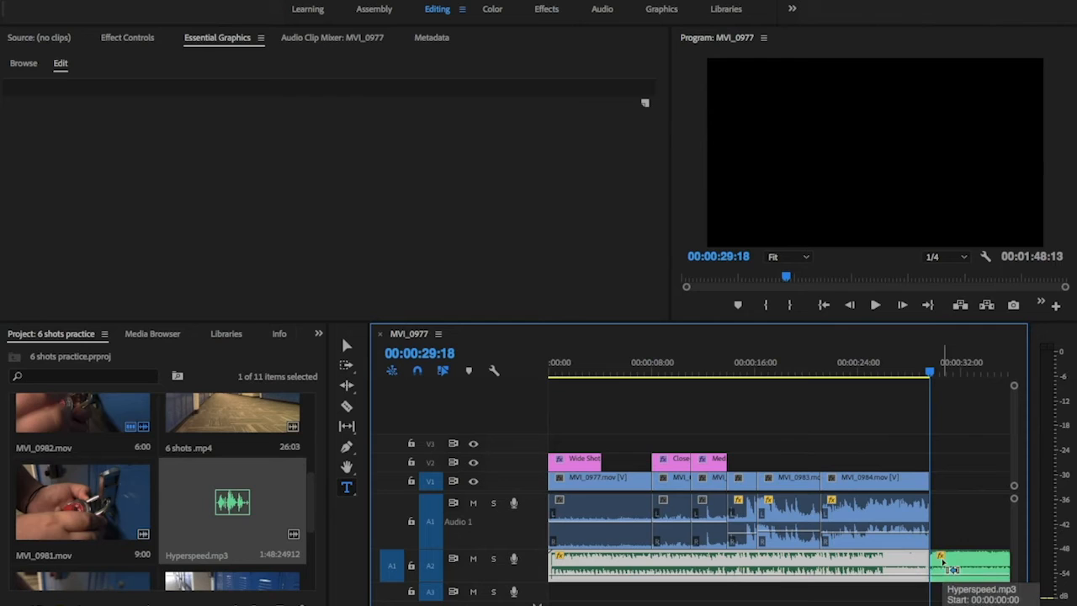
click(954, 564)
key(Delete)
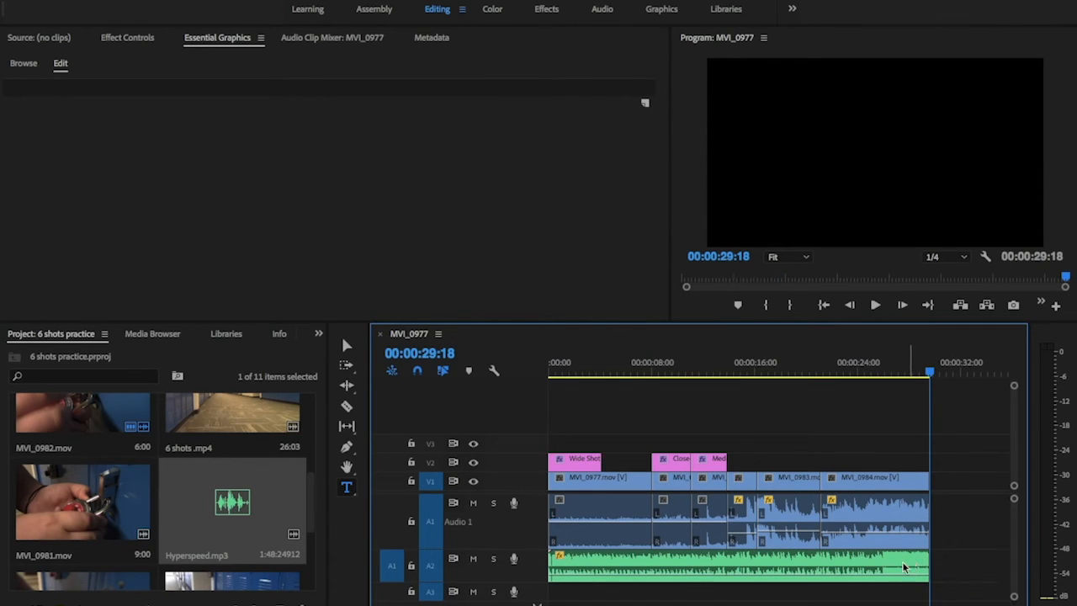
drag(551, 566, 693, 572)
drag(885, 577, 850, 570)
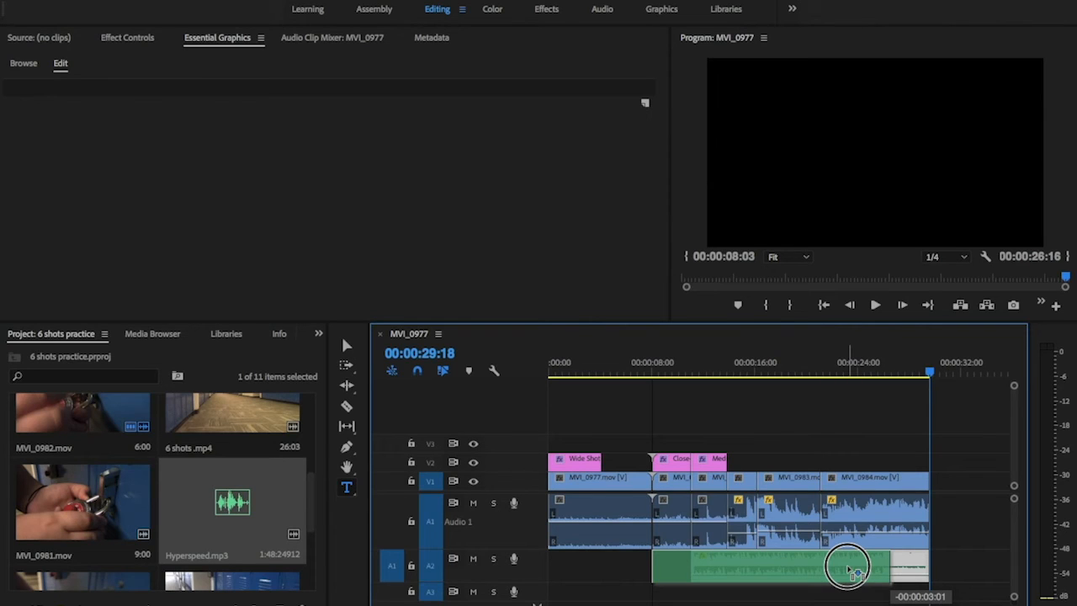
drag(852, 570, 903, 570)
Play back the edited sequence and save the project
click(709, 364)
key(space)
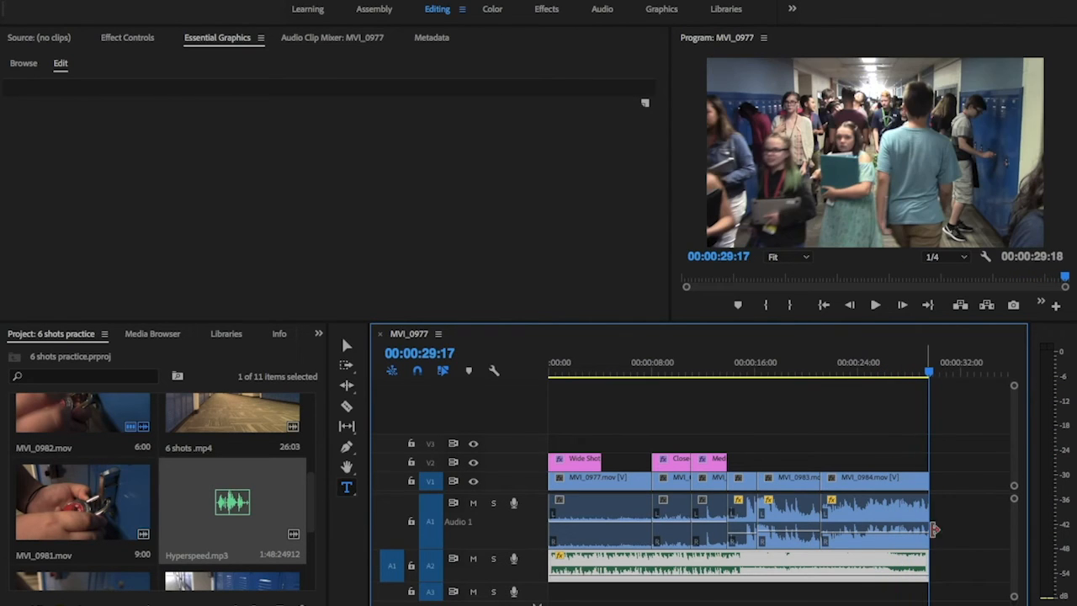
click(933, 371)
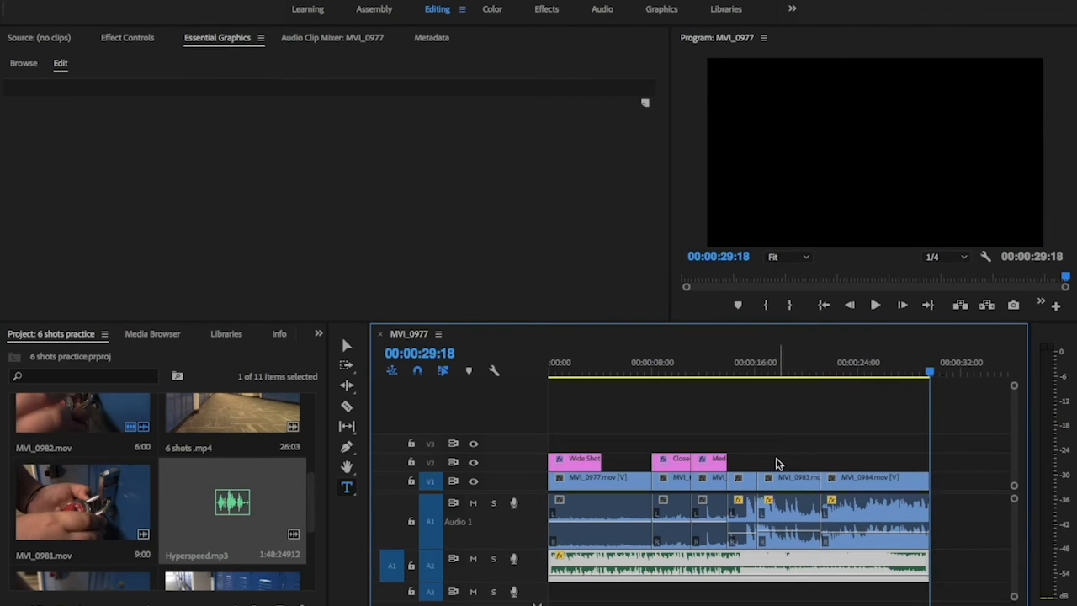
key(ctrl+s)
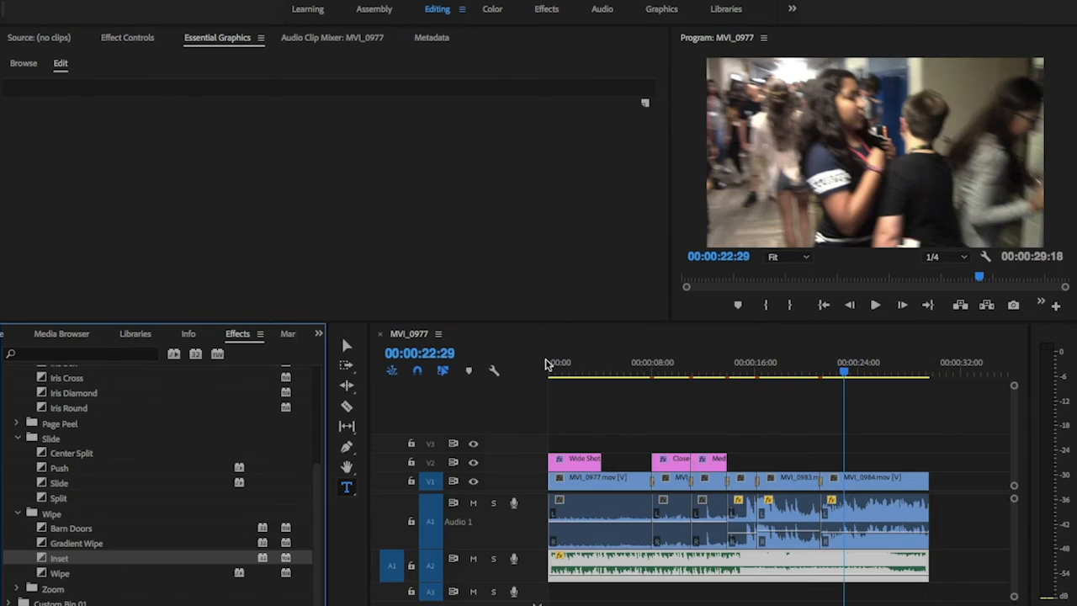
click(566, 344)
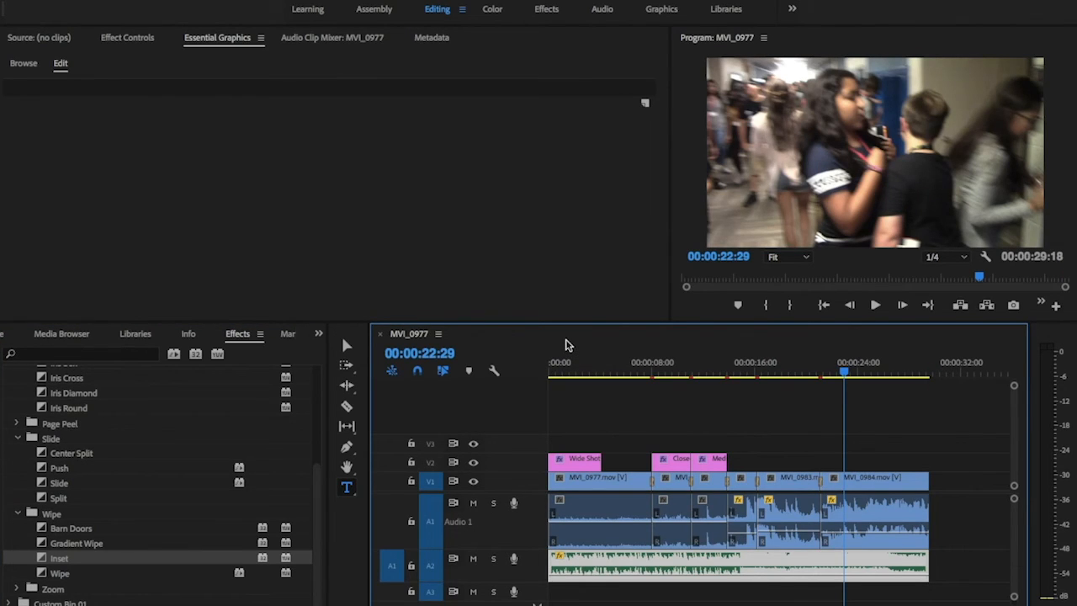
Open the media export settings for the sequence
key(ctrl+m)
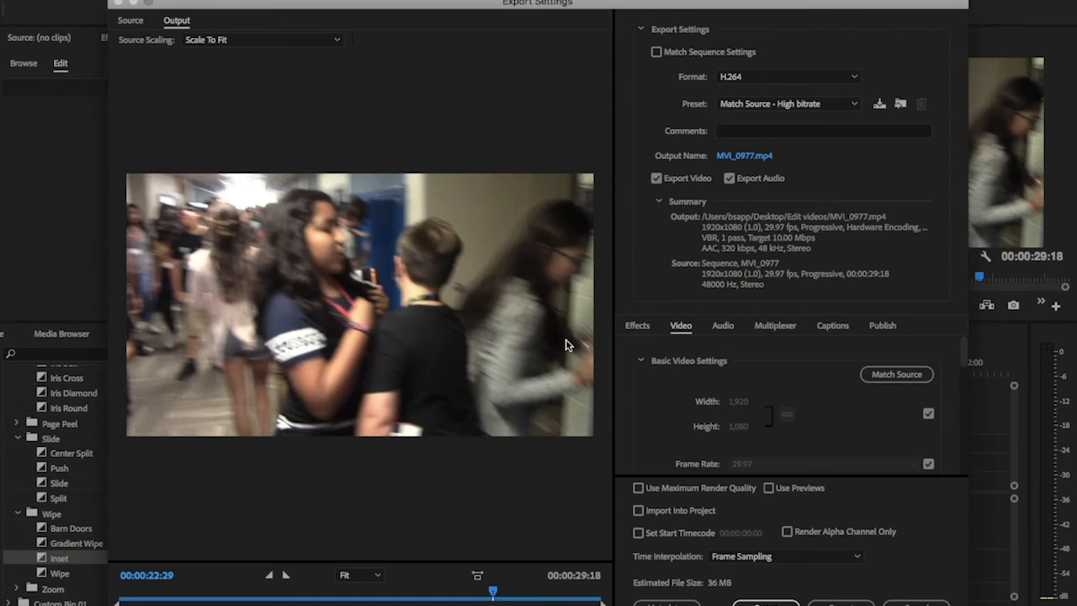
click(917, 604)
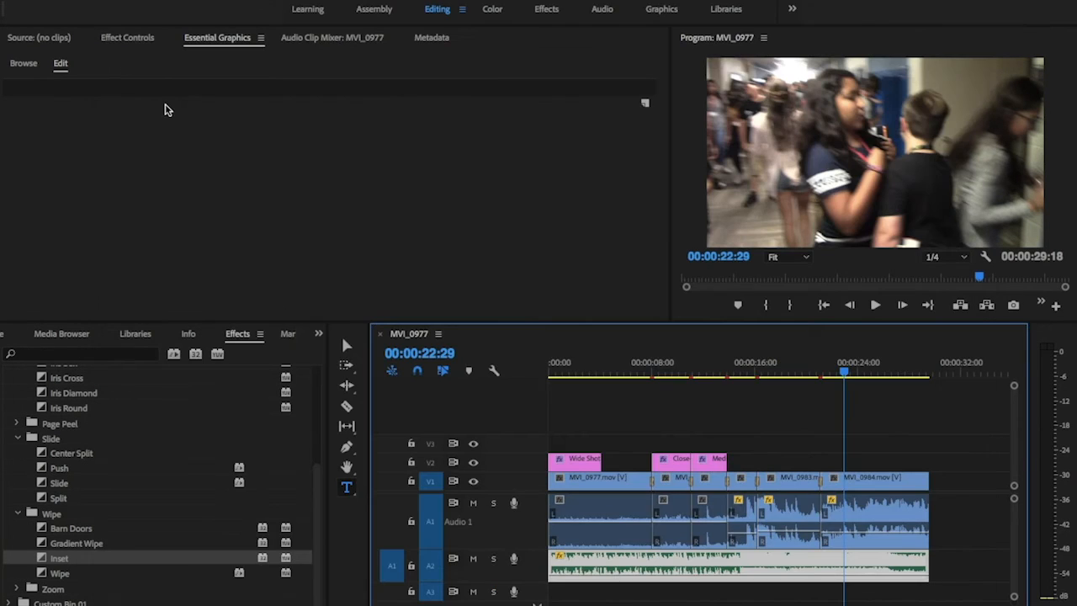
click(143, 1)
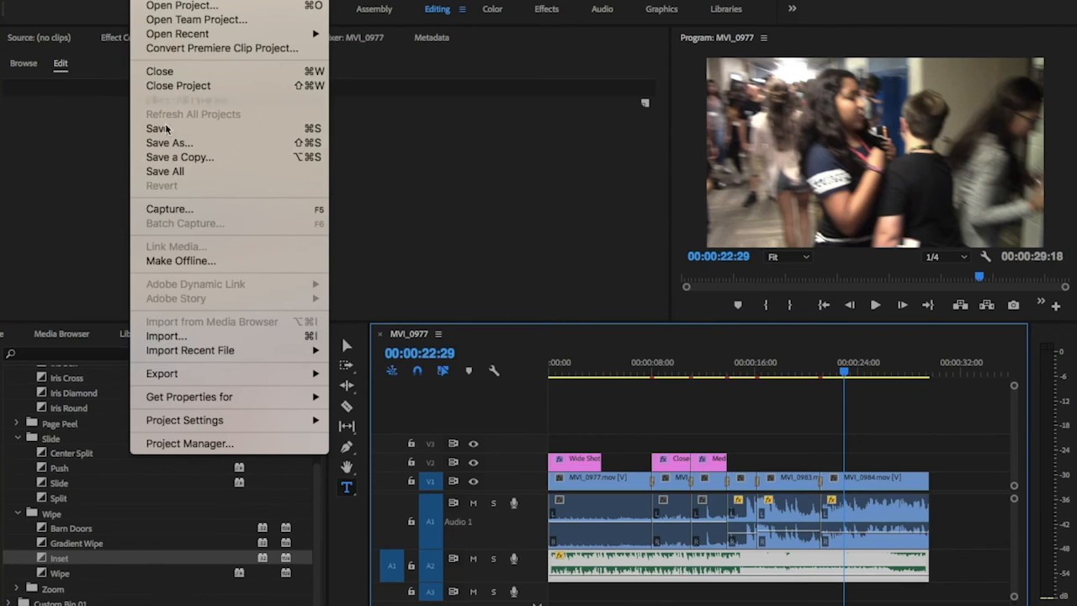
mouse_move(171, 373)
click(360, 374)
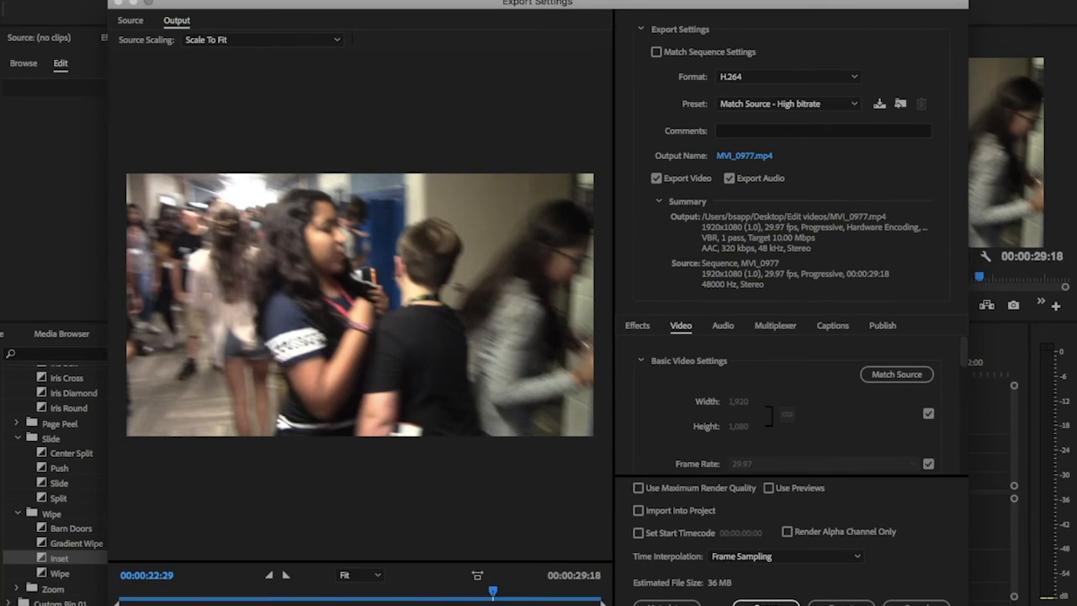
Set the export file name to "6 Shots elearning practice" followed by the teacher's name
click(745, 155)
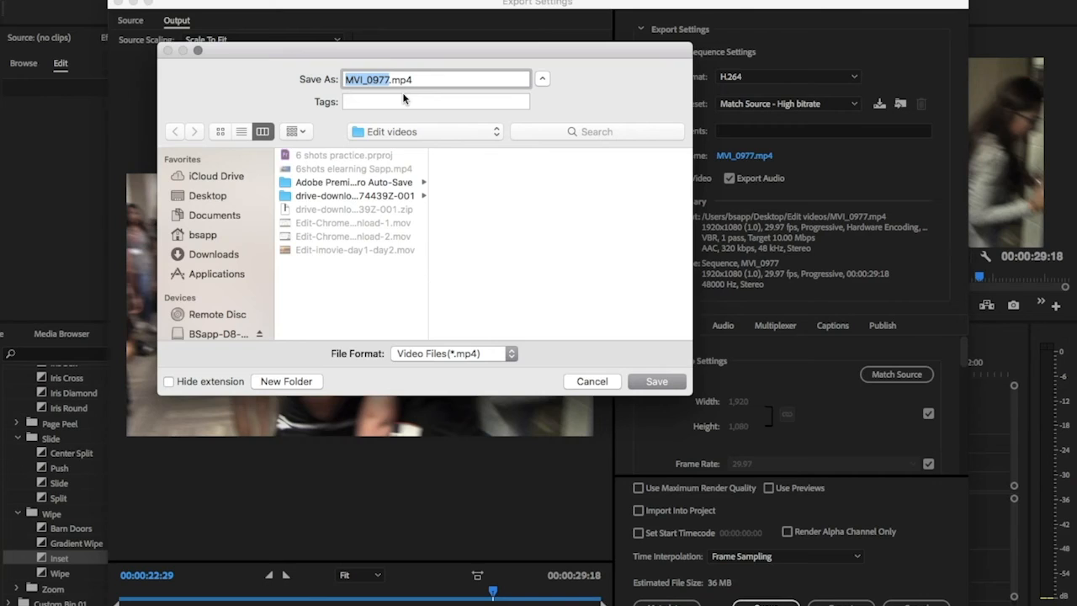
text(6 Shots elearning)
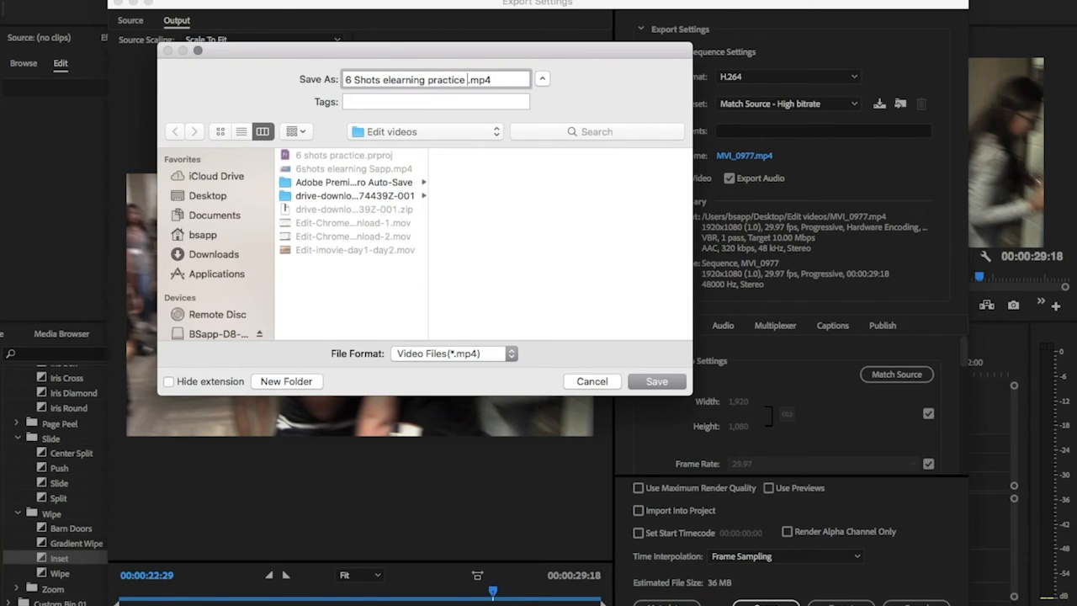
text( practice Mr Sapp)
click(658, 386)
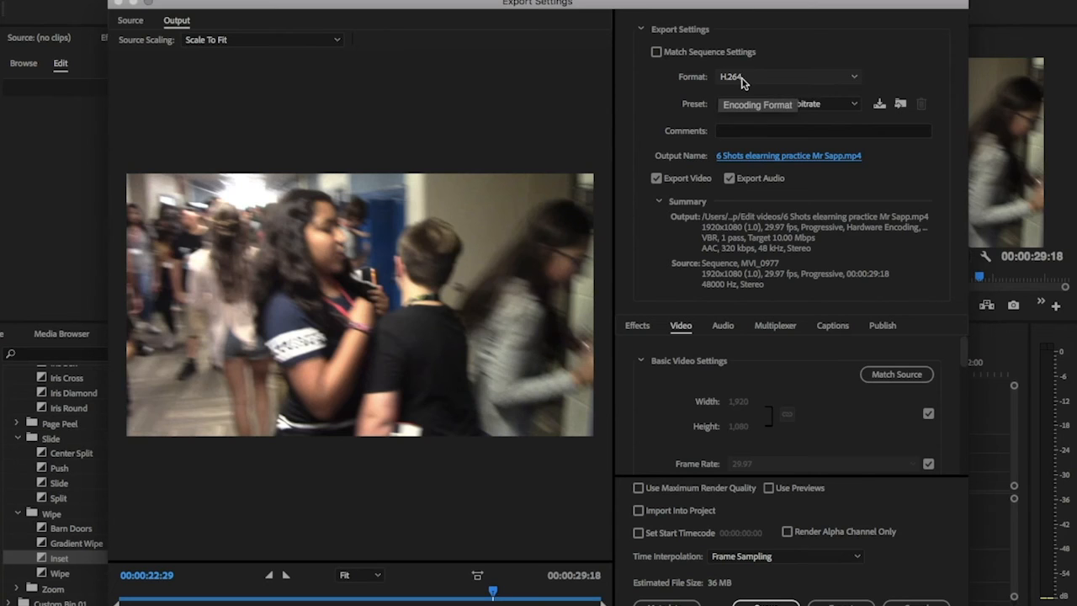
Set the export format to H.264 and the preset to Match Source - High bitrate, and review the video settings
click(740, 79)
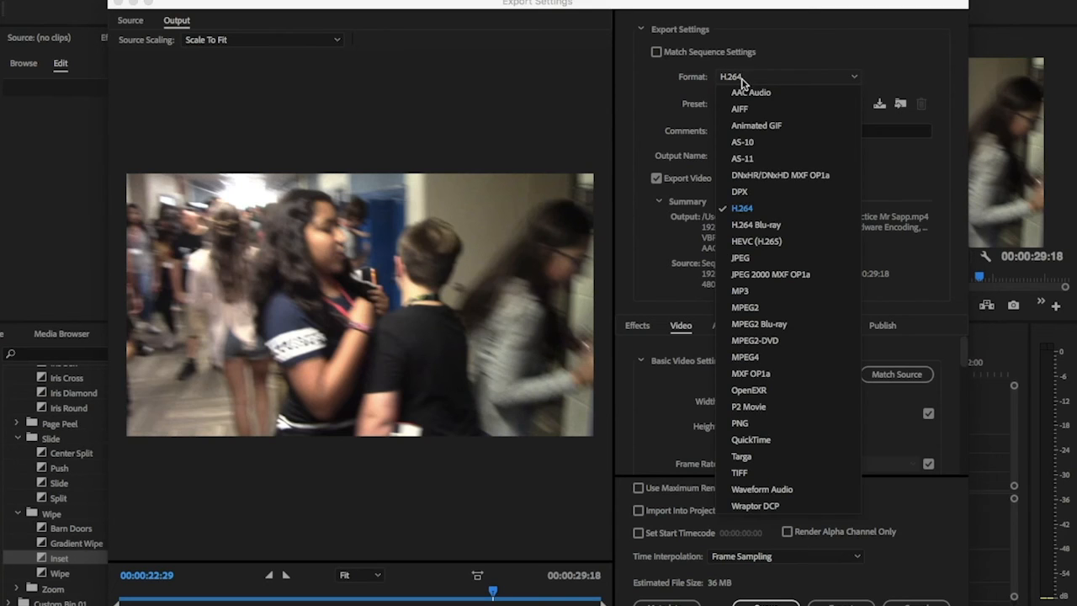
click(745, 210)
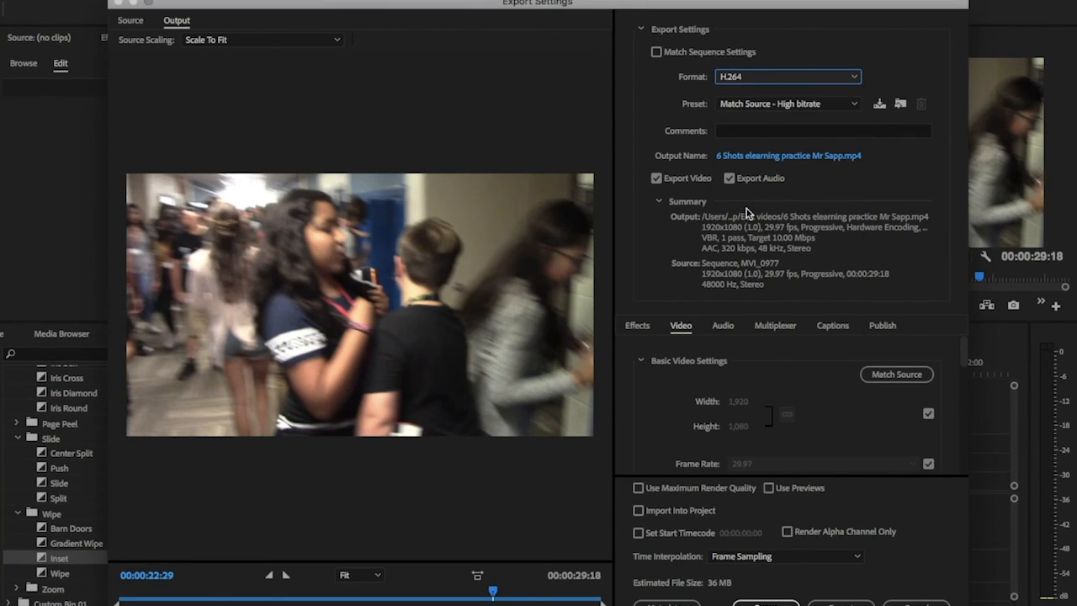
click(775, 108)
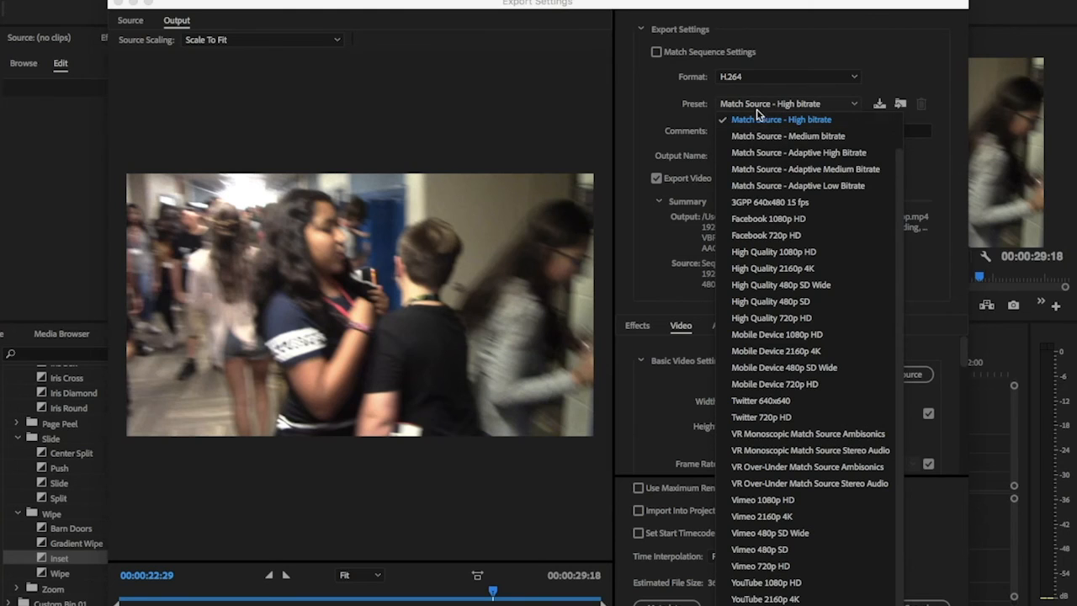
click(756, 120)
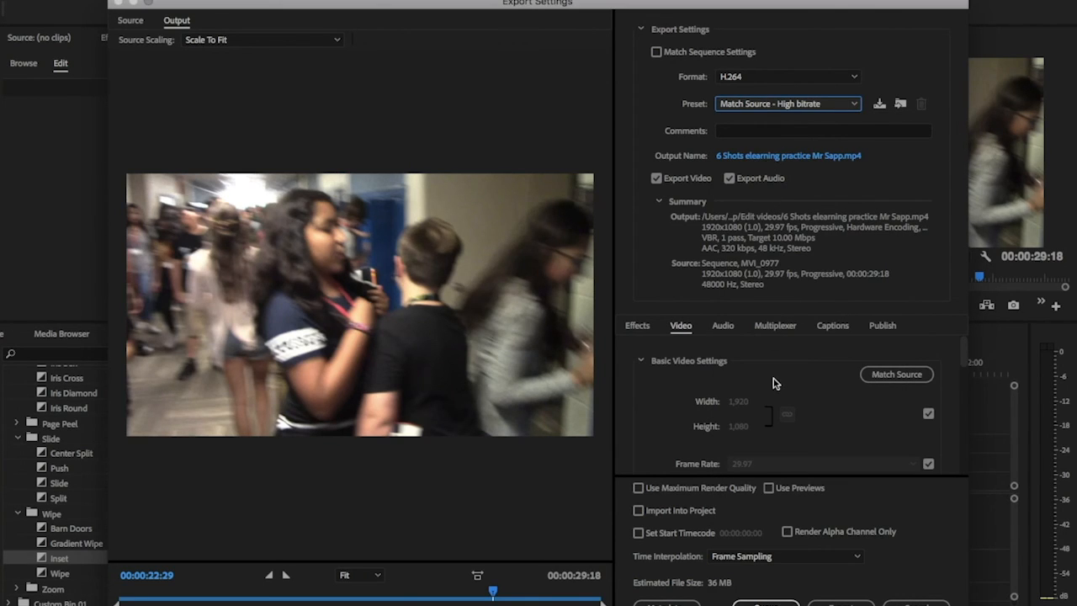
scroll(853, 452, down, 2)
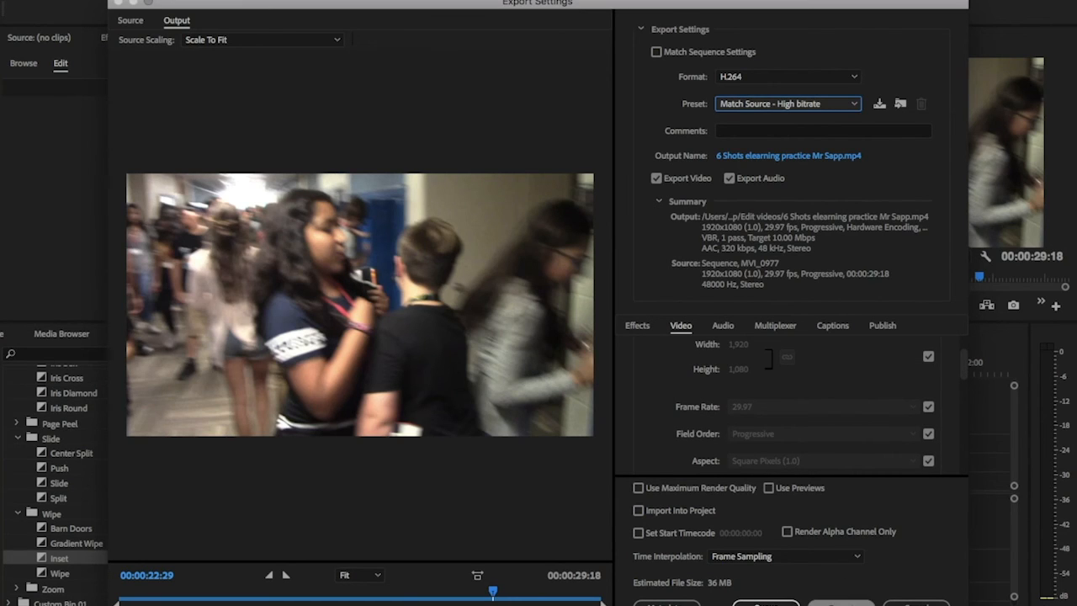
Export the sequence with the chosen H.264 settings
click(841, 604)
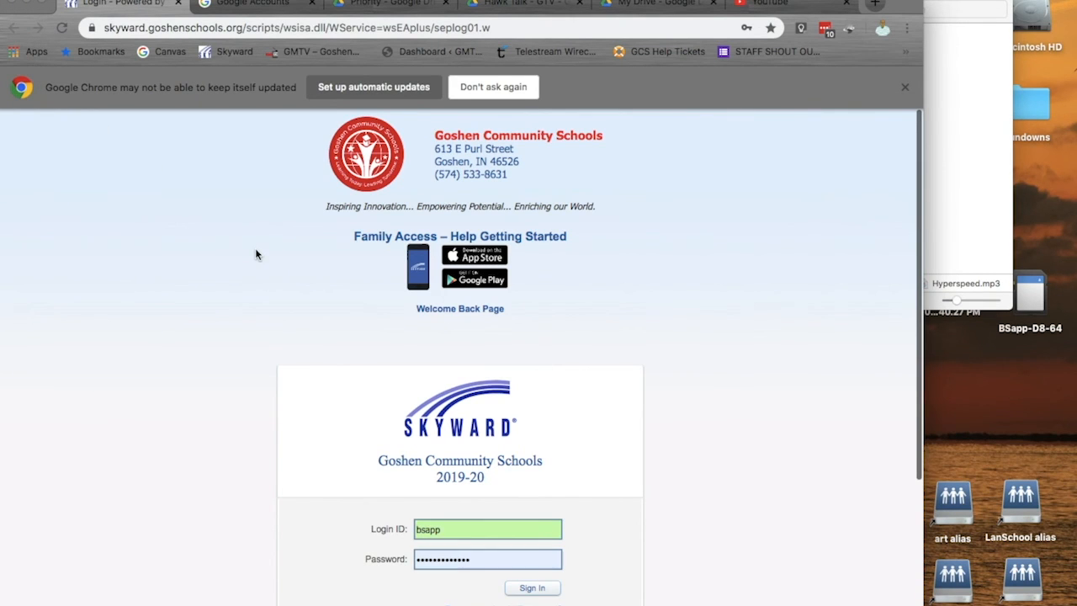
Upload the exported 6 Shots elearning practice video from the Edit videos folder into the Hawk Talk - GTV - GHS folder in Google Drive
click(524, 4)
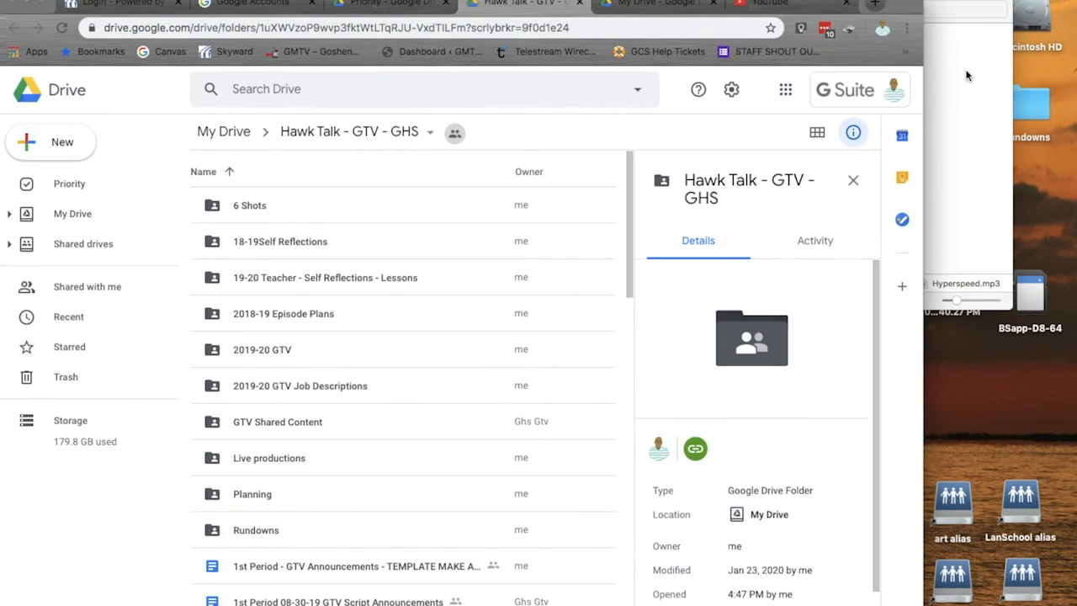
click(957, 2)
click(556, 99)
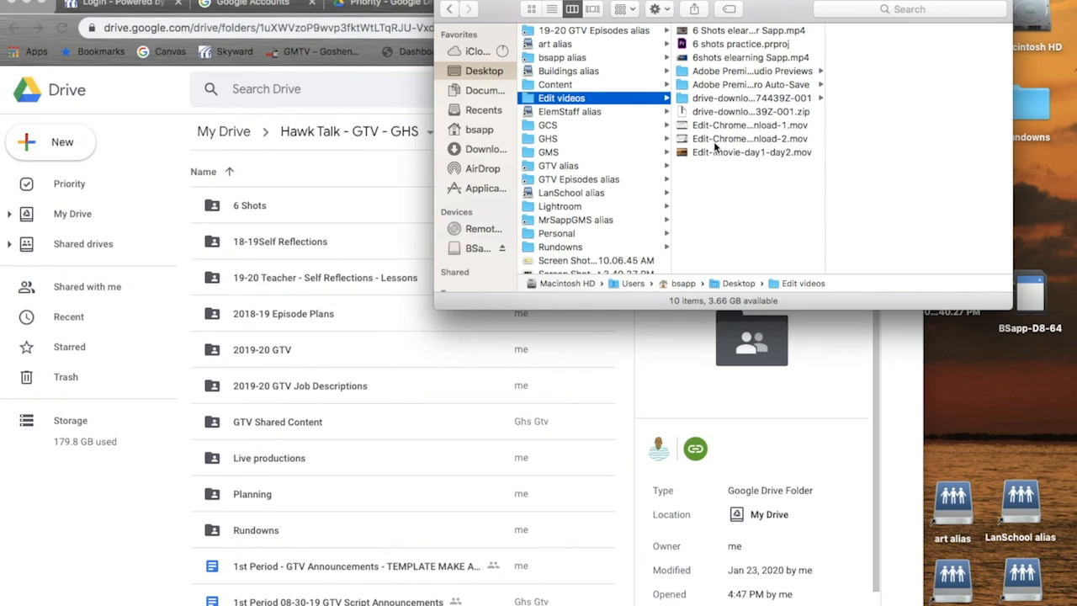
click(717, 31)
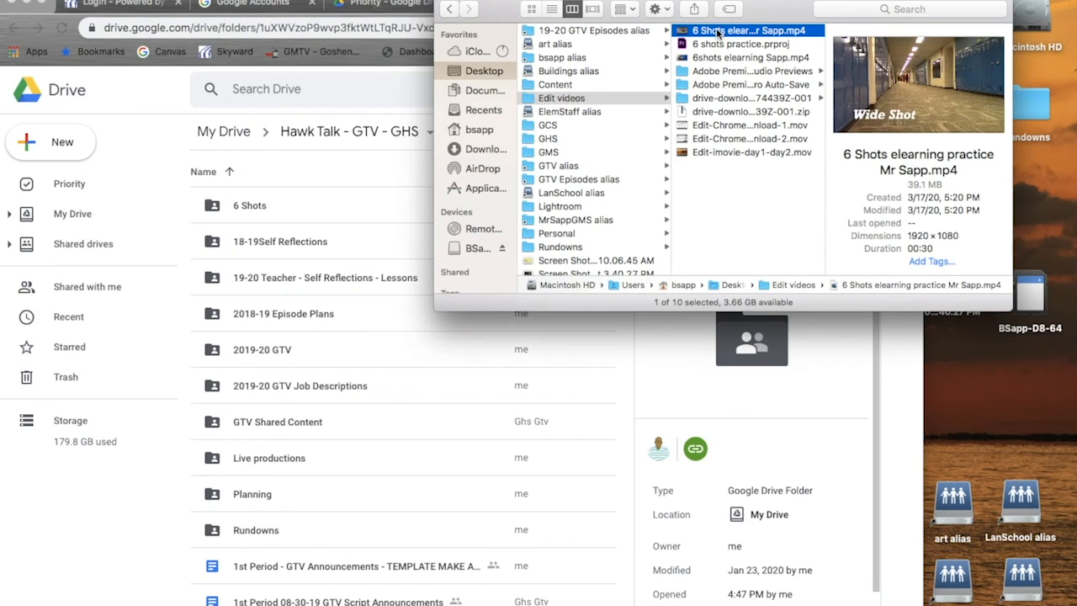
drag(705, 32, 347, 584)
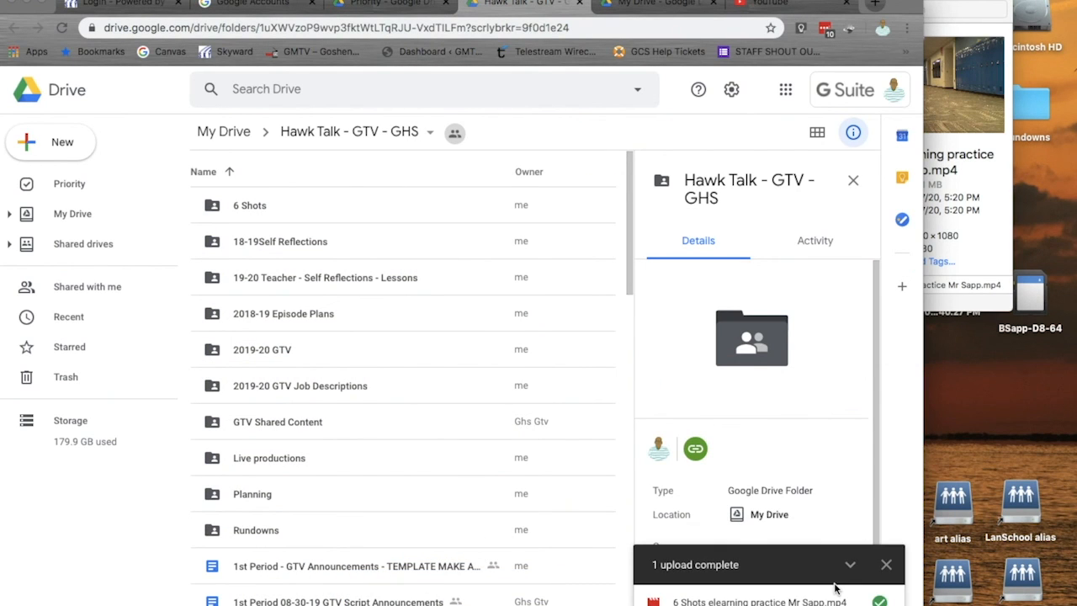
click(885, 565)
Share the uploaded 6 Shots elearning practice video with the teacher's staff e-mail account and send the invitation
scroll(276, 581, down, 2)
scroll(276, 581, down, 1)
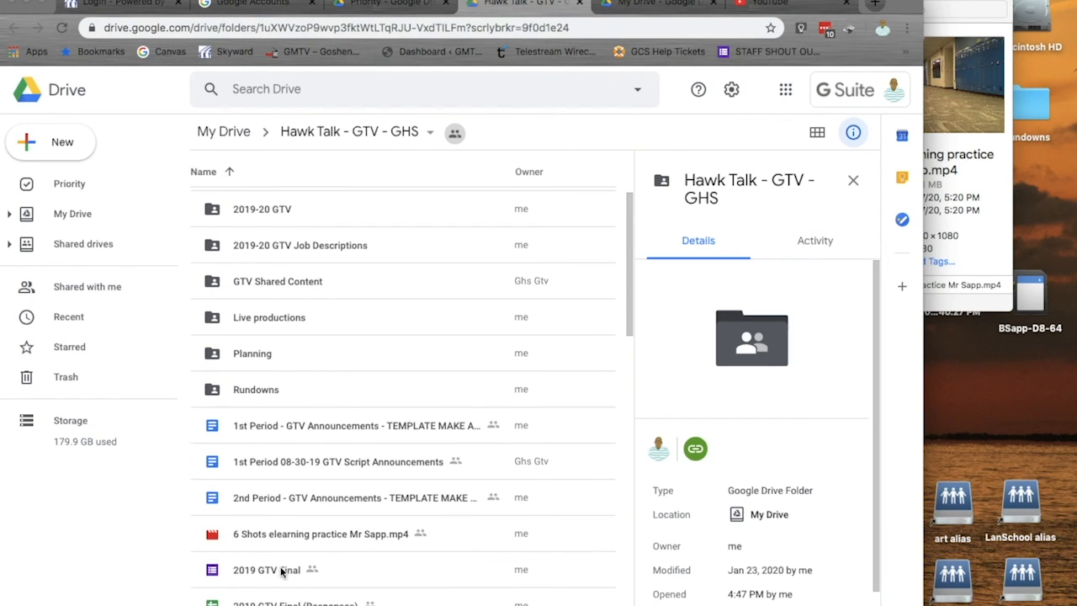
click(280, 543)
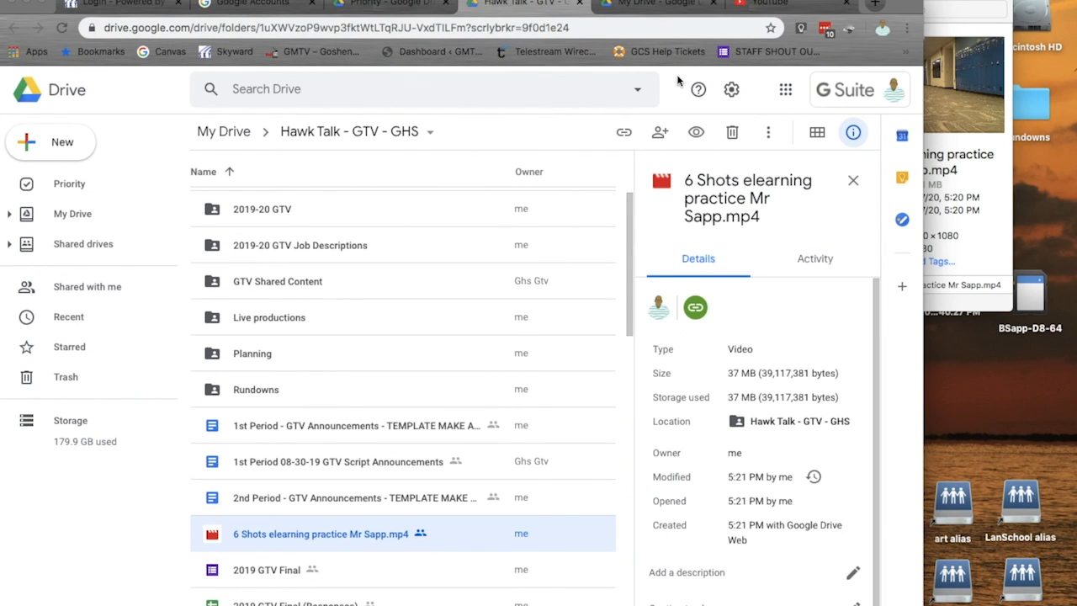
click(661, 134)
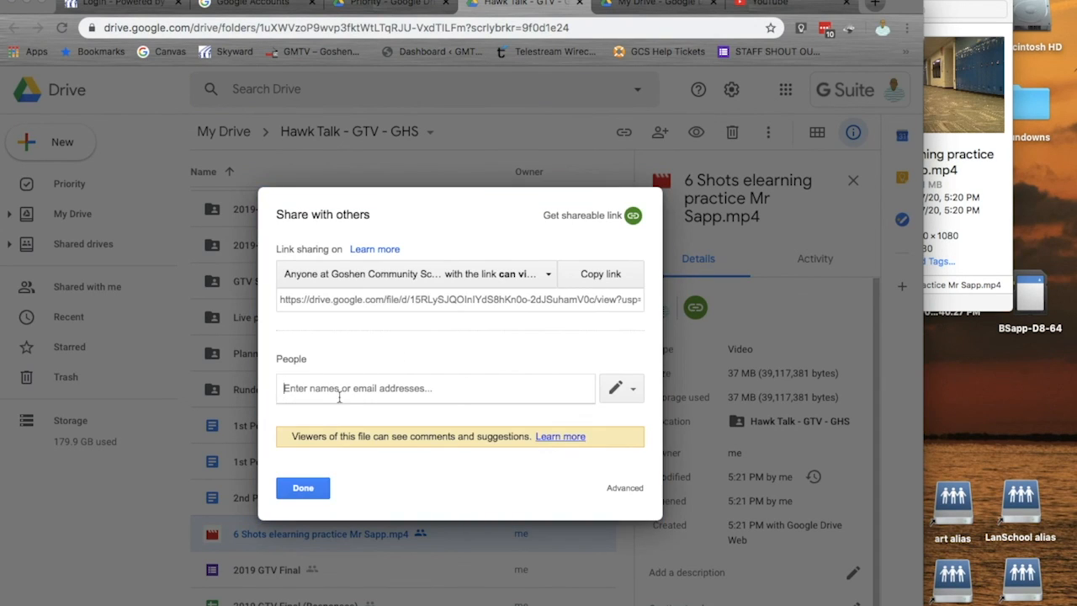
click(340, 393)
text(bsap)
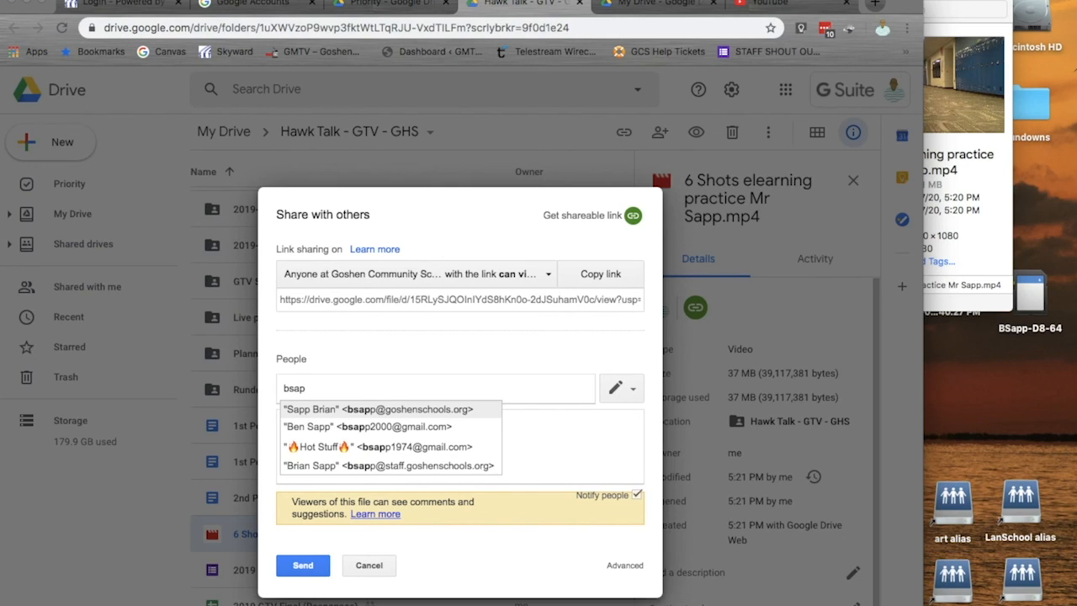
click(338, 465)
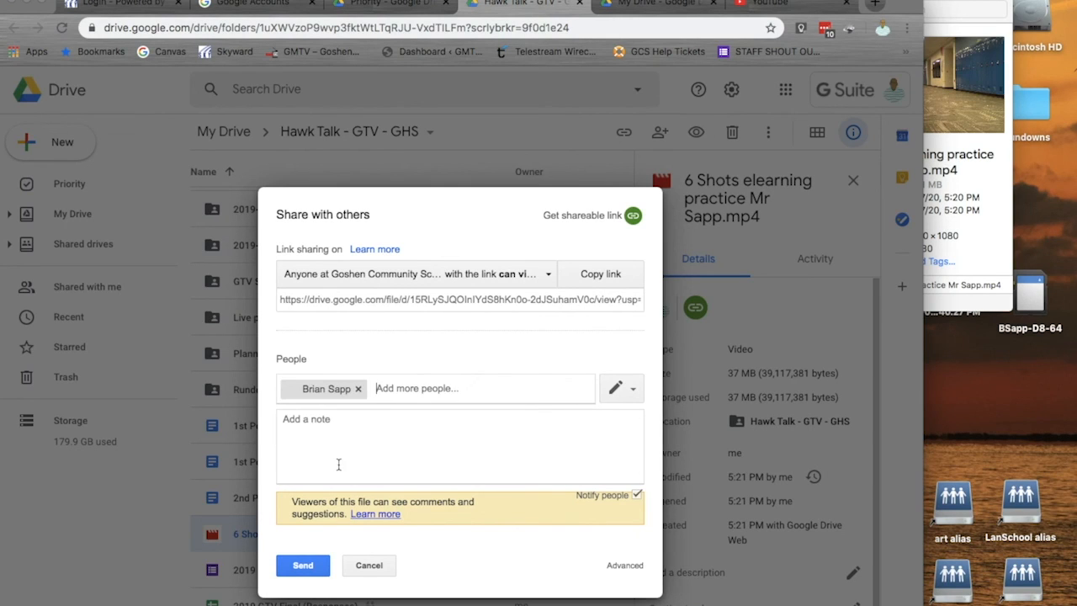
click(304, 567)
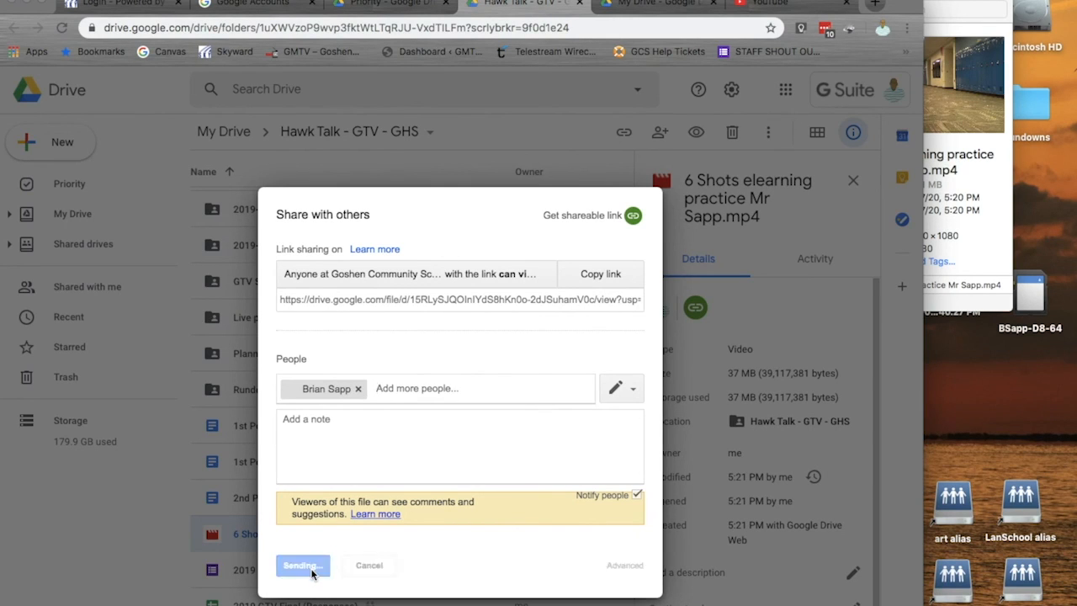